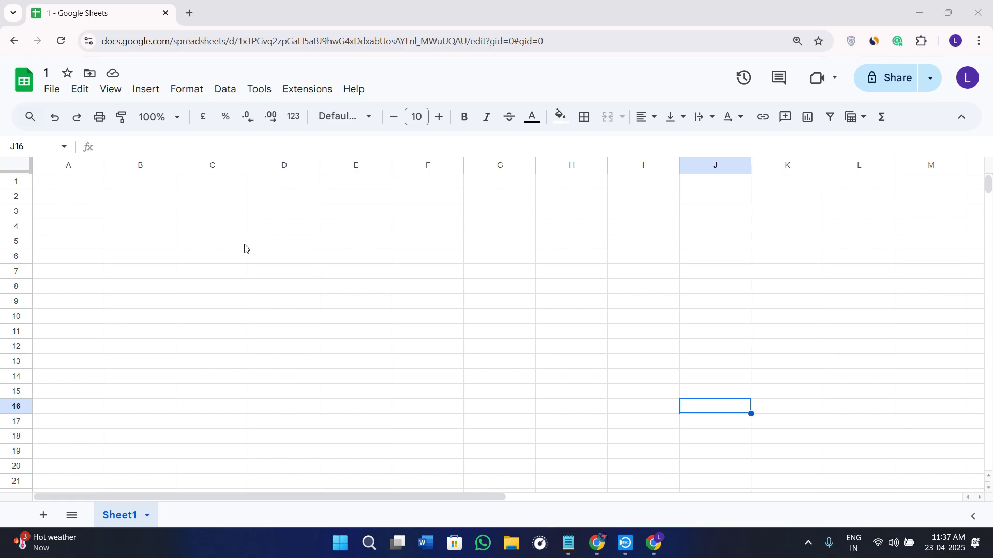
Select cell A5 in the empty spreadsheet named 1
click(95, 247)
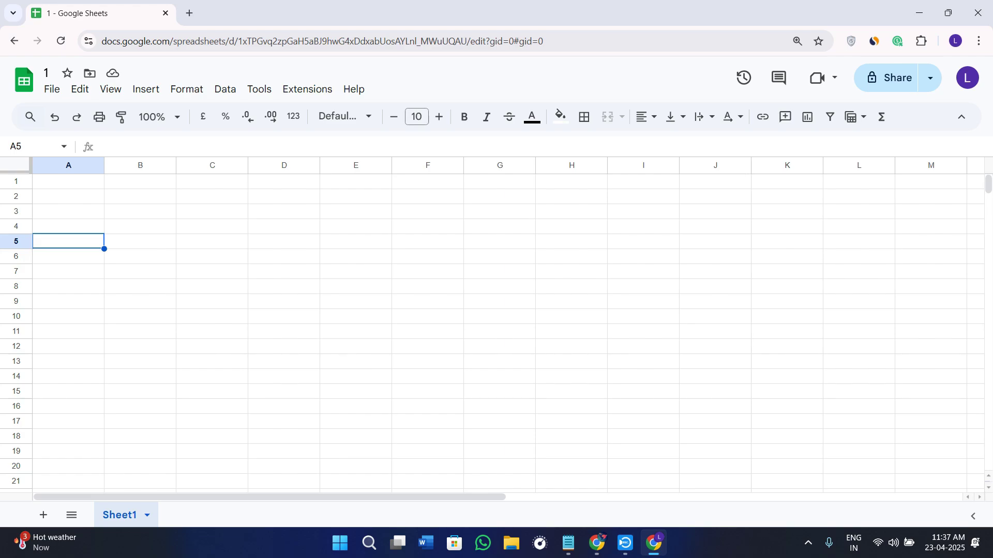
Open a new blank browser tab and browse the Google apps list
click(189, 13)
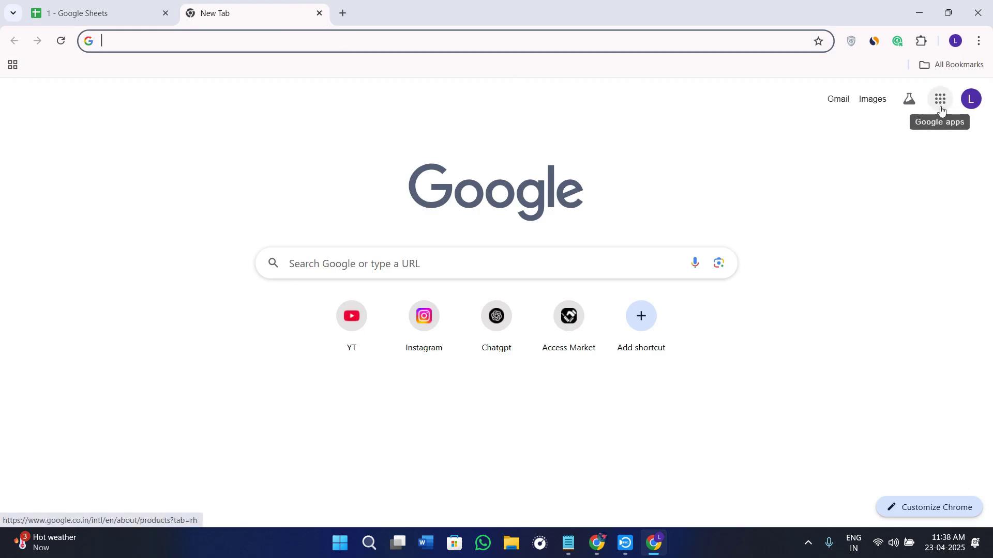
click(941, 101)
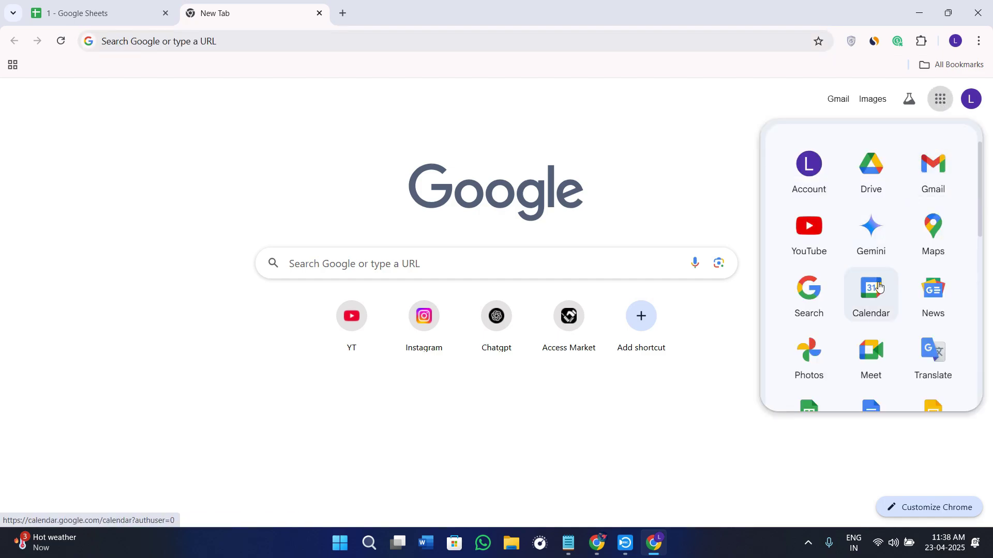
scroll(878, 286, down, 3)
scroll(873, 279, up, 3)
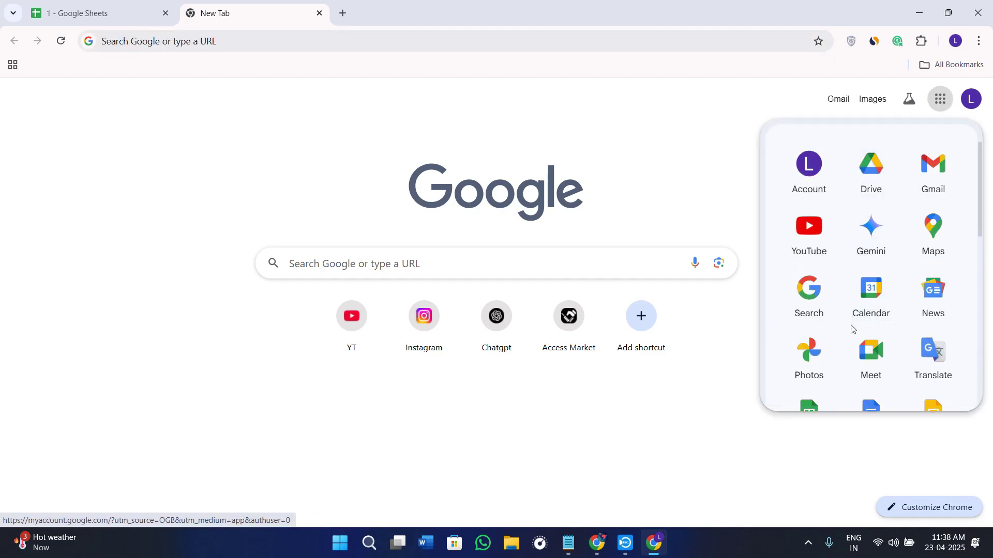
scroll(853, 329, down, 3)
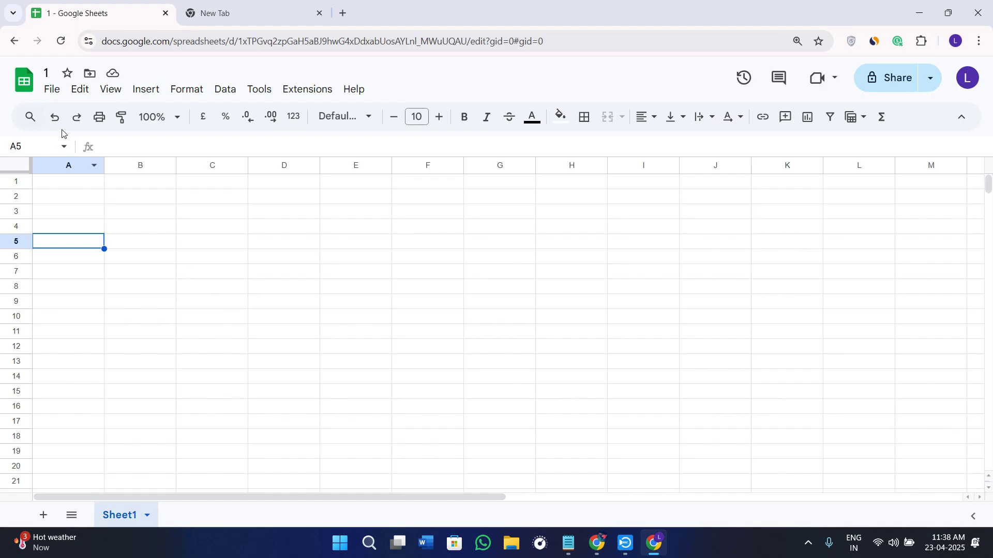
Change the spreadsheet title from '1' to 'Whatsapp Automation'
click(49, 73)
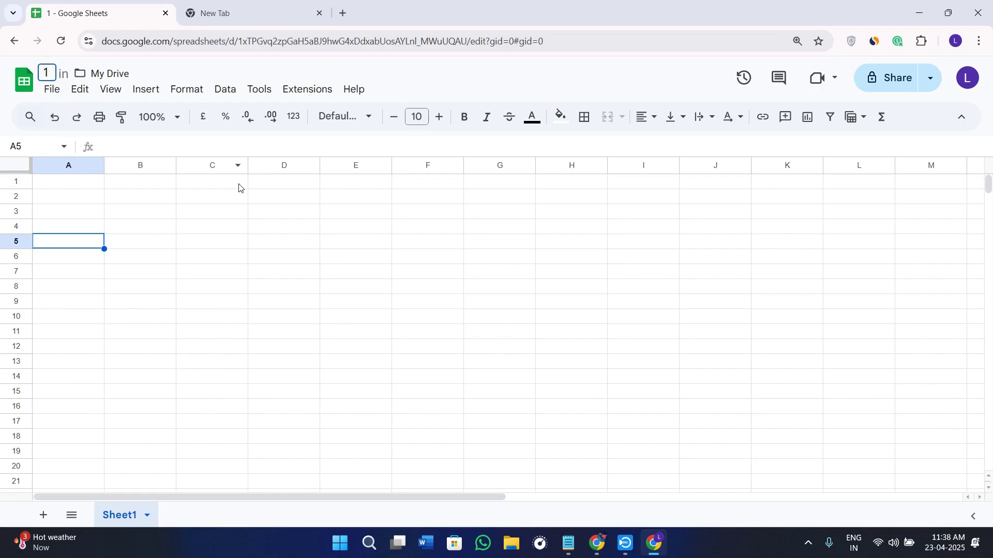
key(BackSpace)
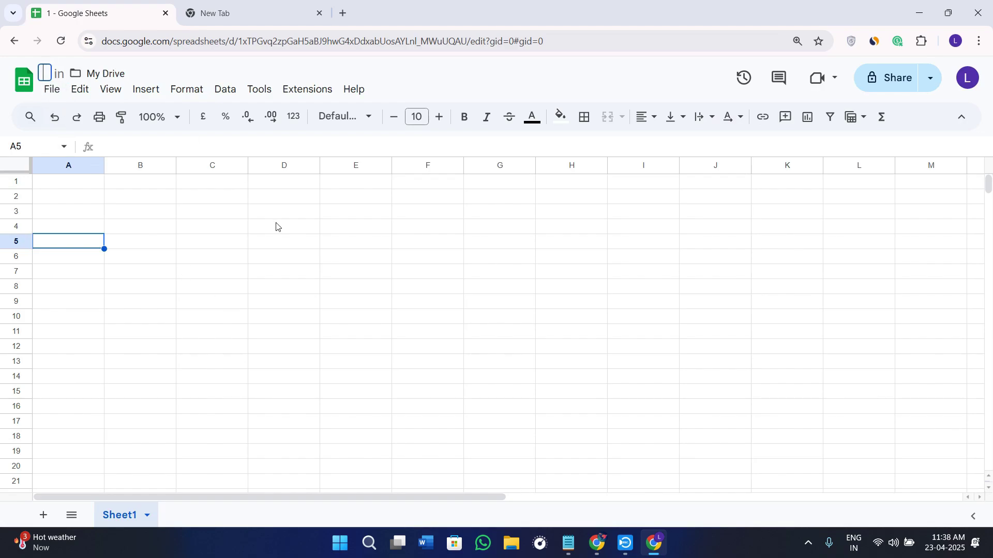
text(What)
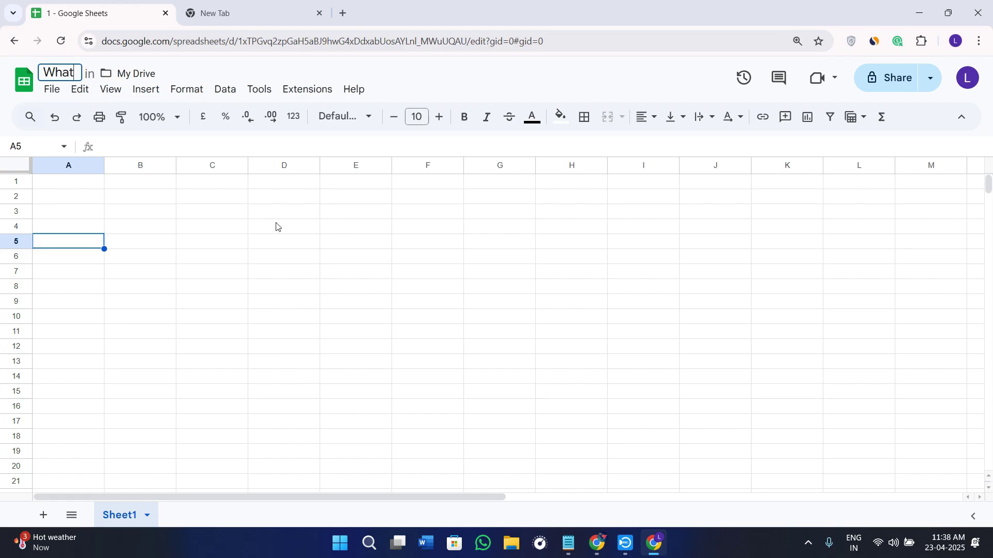
text(sapp Aut)
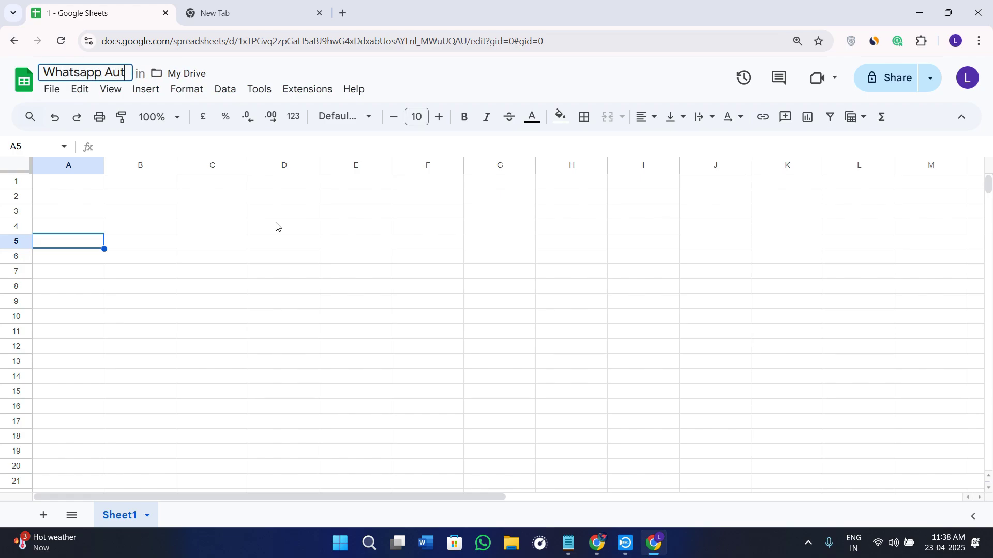
text(omation)
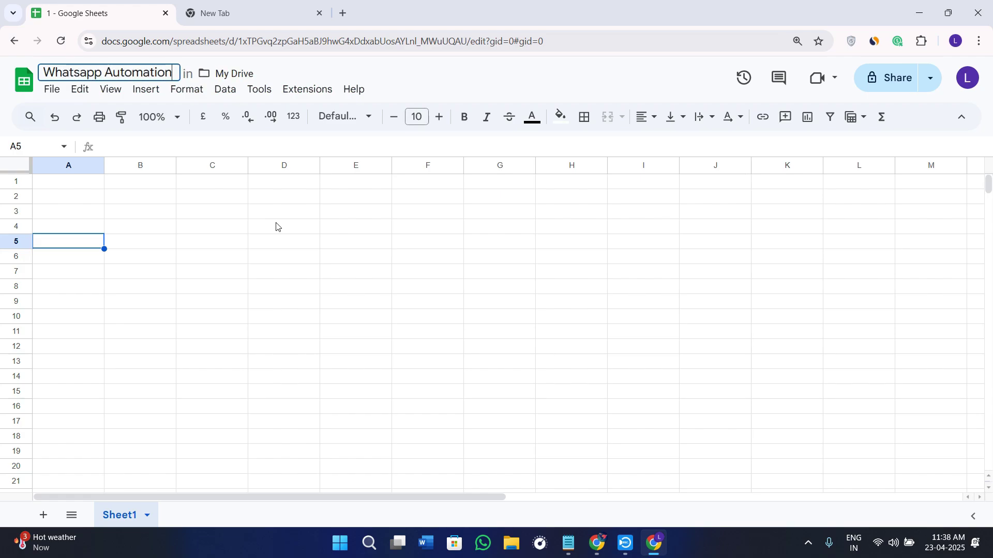
click(196, 231)
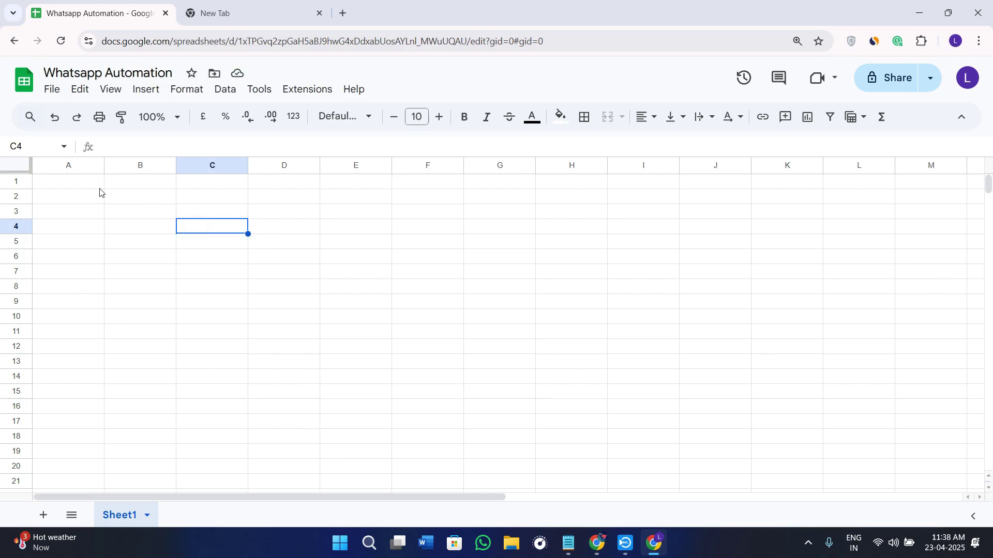
Enter headers Name, Phone Number and Message in cells A1 to C1
double_click(52, 179)
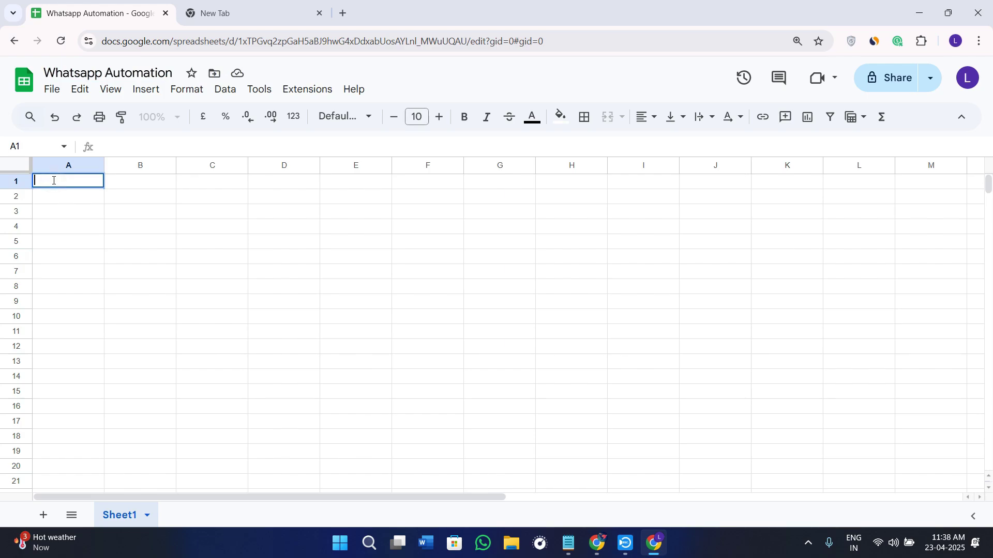
text(Name)
click(143, 182)
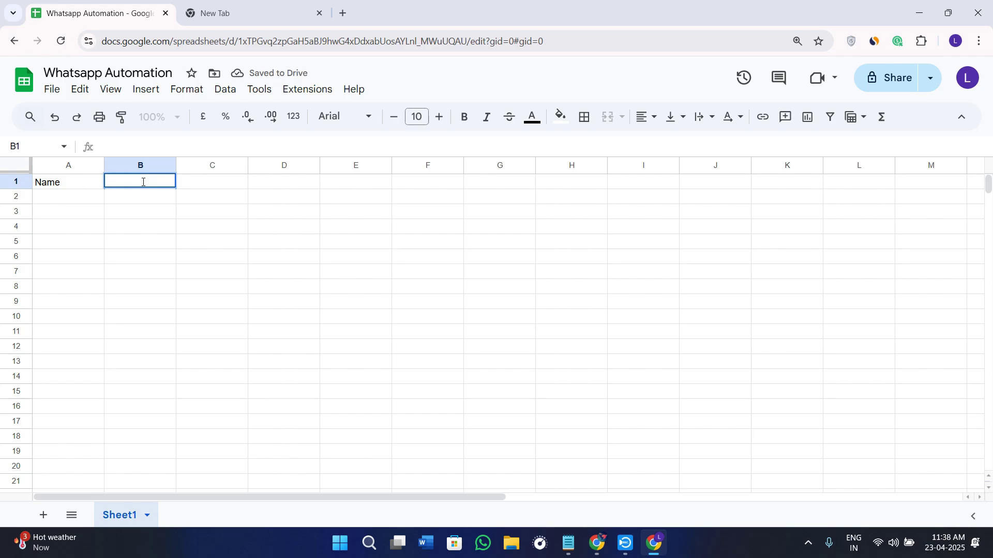
text(Phone N)
text(umber)
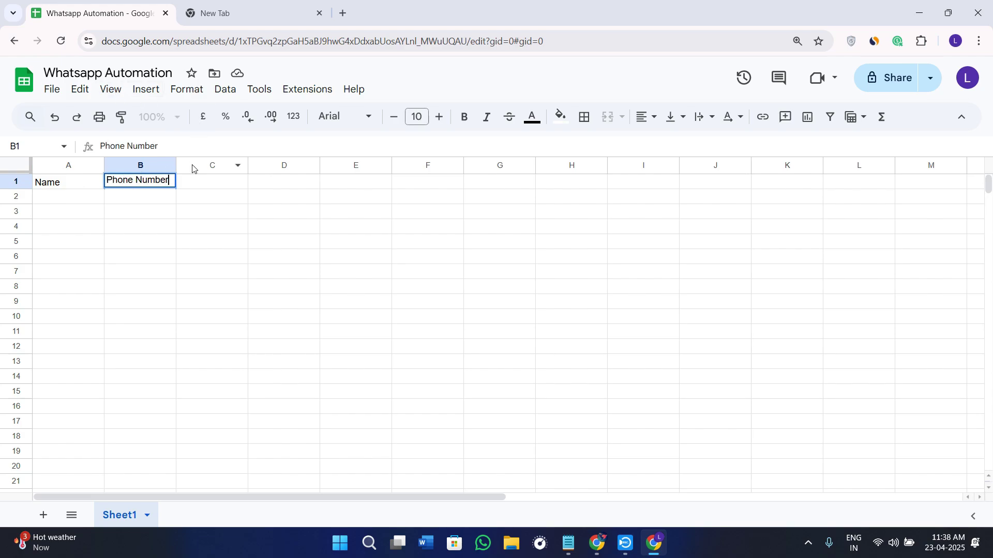
double_click(197, 180)
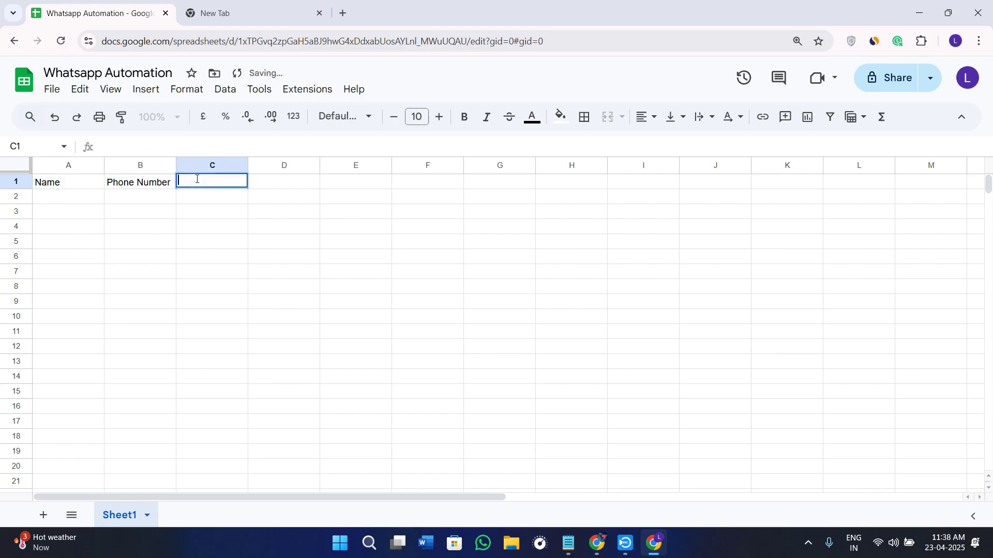
text(Mes)
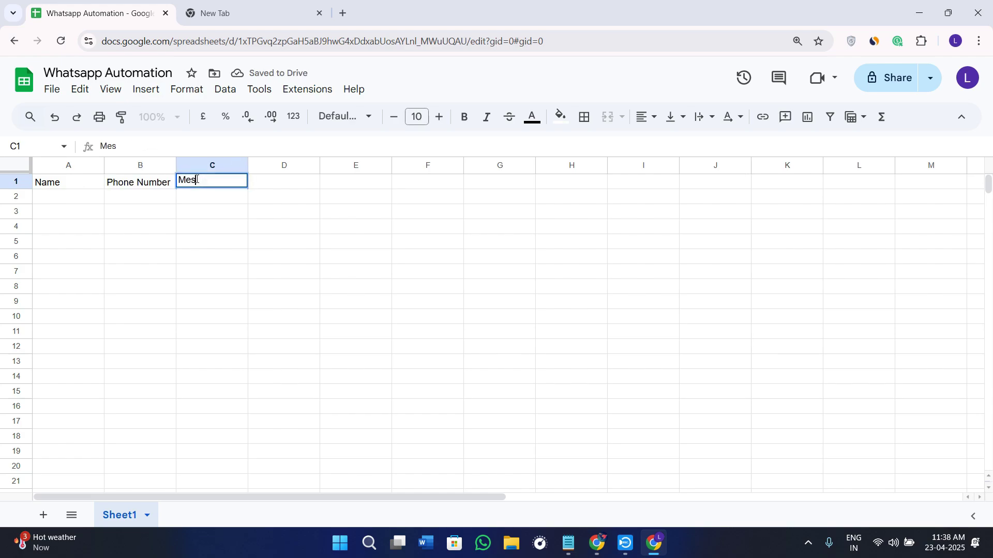
text(sage)
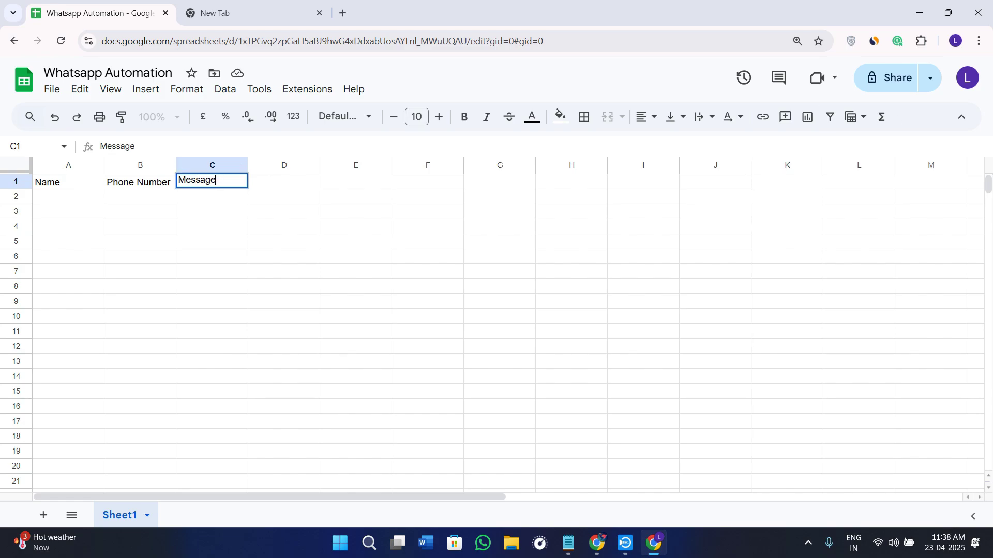
key(alt+Tab)
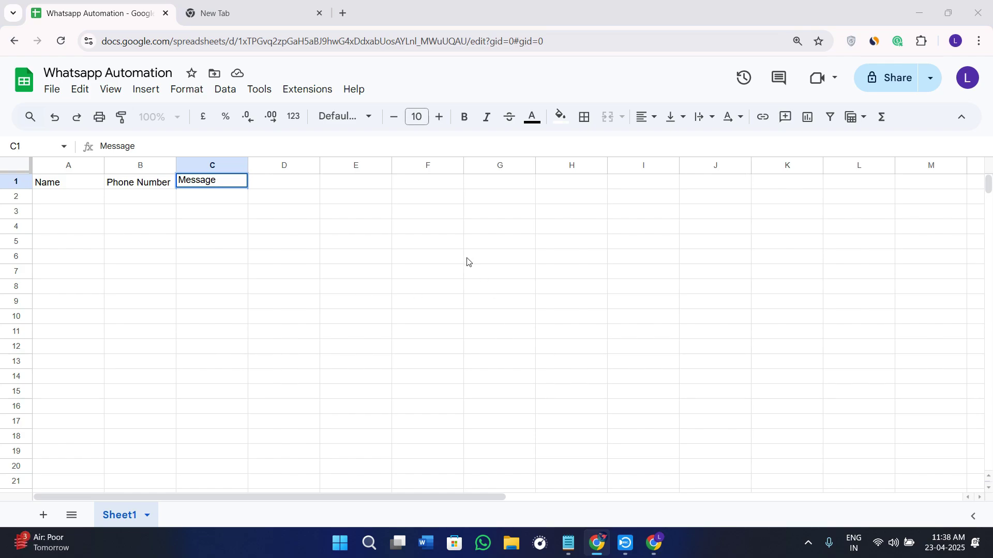
Add headers Payment Due Date and Send reminder On Whatsapp, widening columns B, D and E
double_click(292, 180)
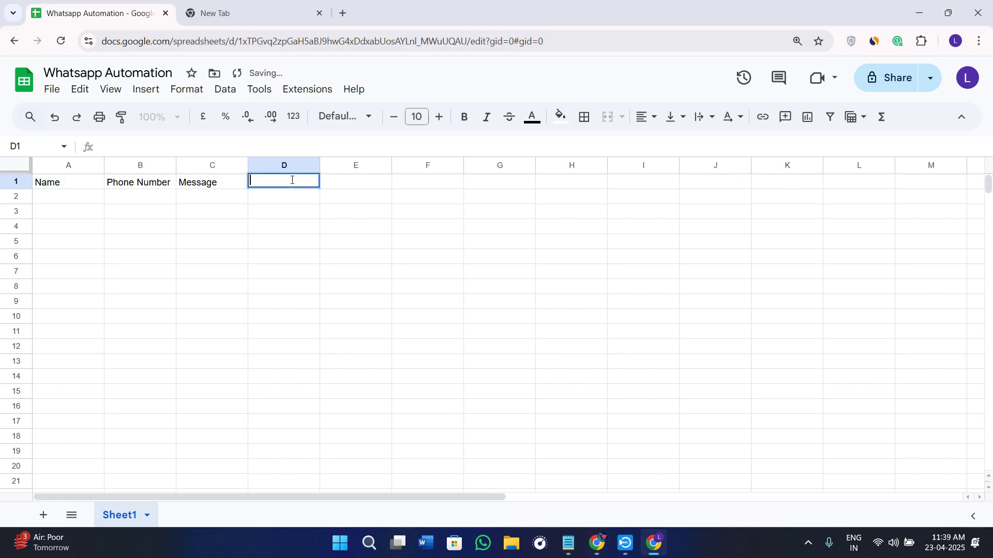
text(Pa)
text(yment Due )
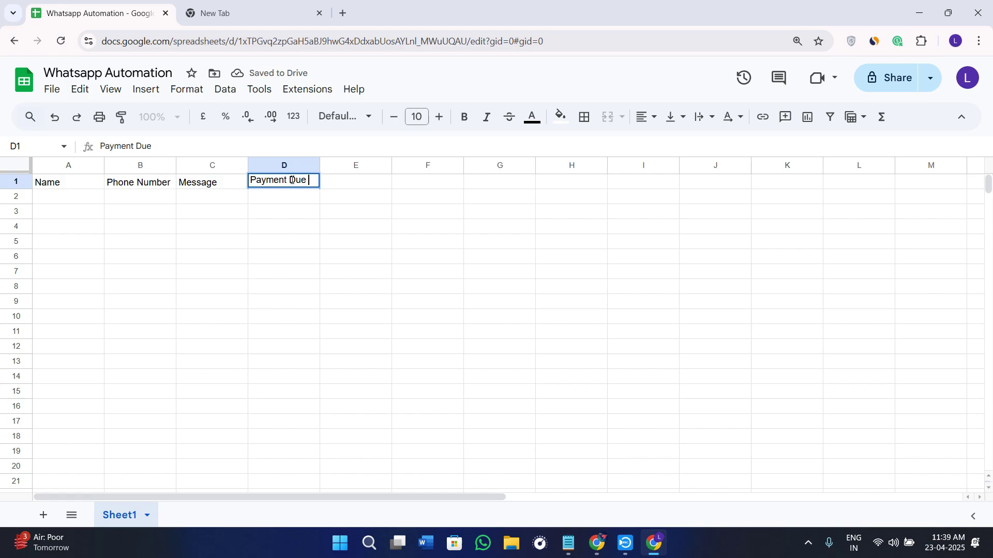
text(Date)
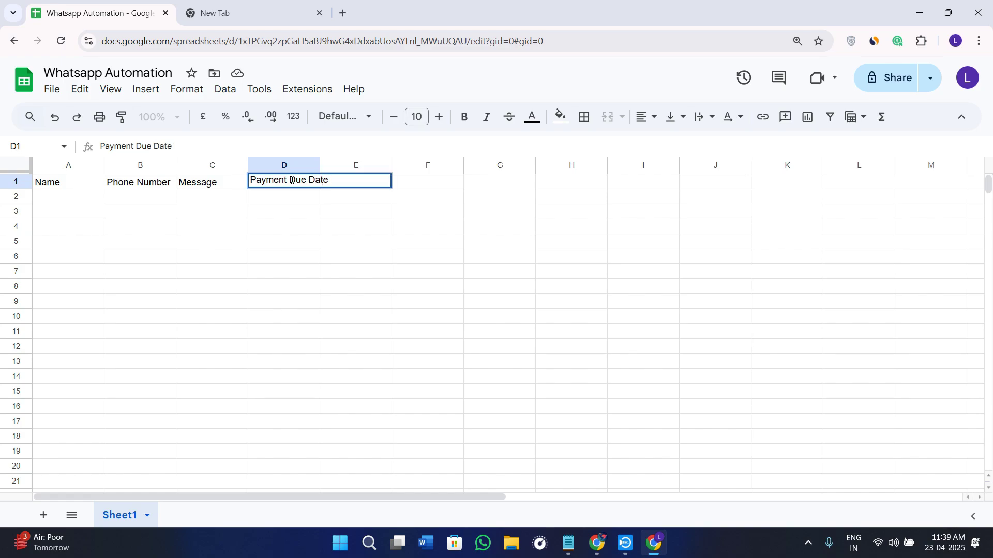
click(340, 227)
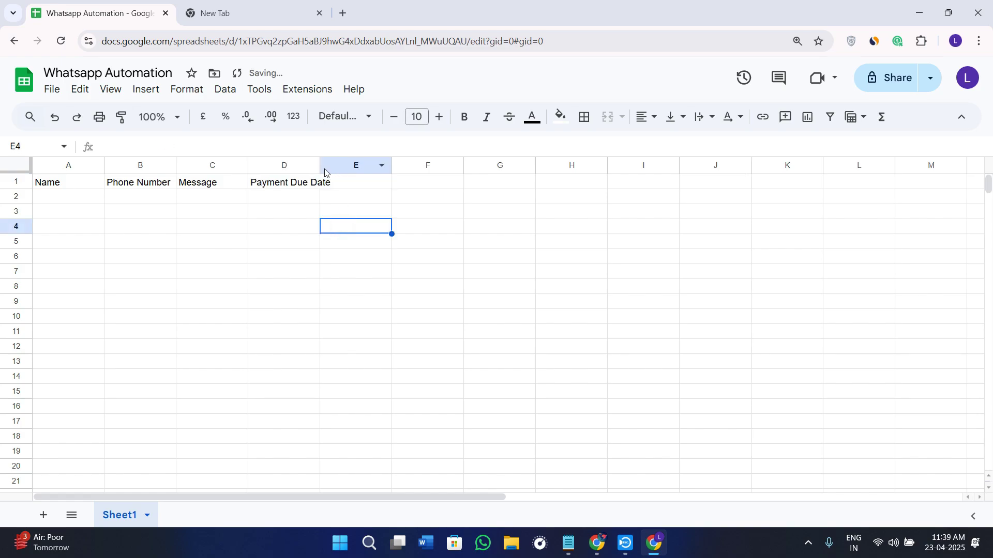
mouse_move(325, 172)
mouse_down()
mouse_move(401, 164)
mouse_move(370, 171)
mouse_up()
double_click(394, 181)
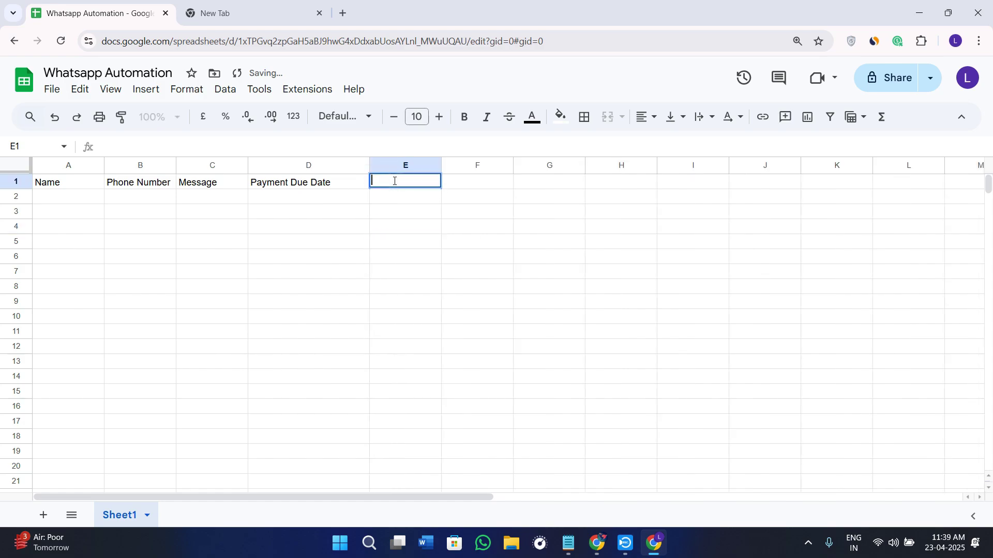
text(Send rem)
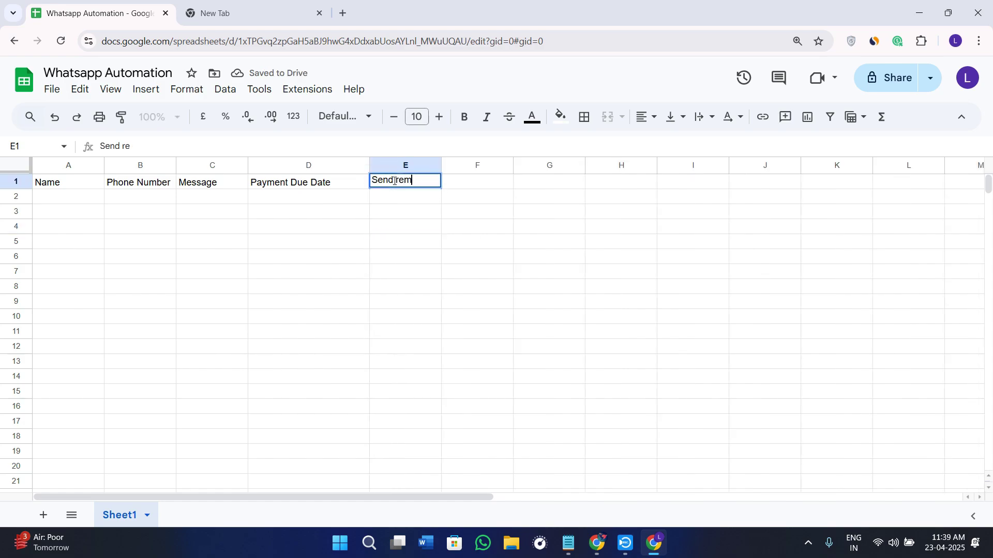
text(inder On )
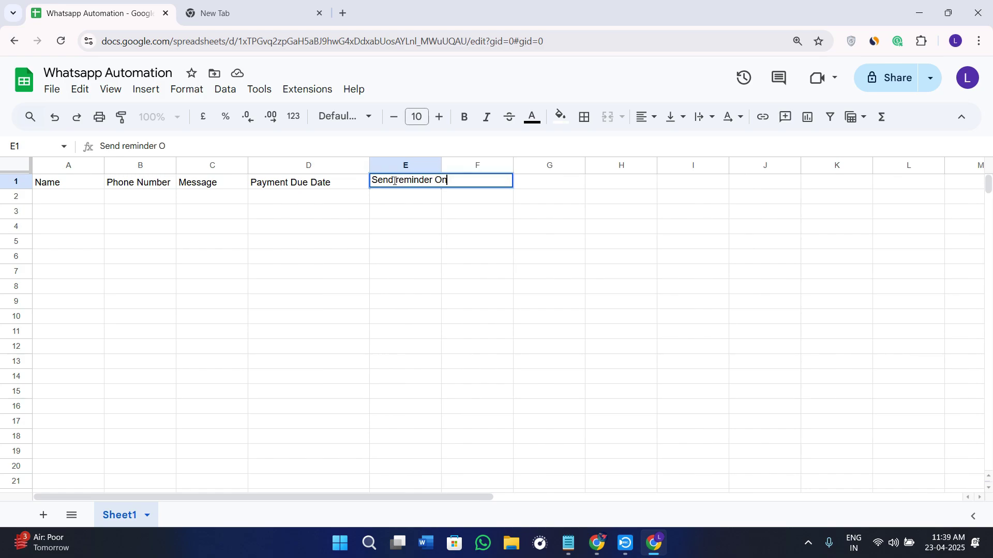
text(Whats)
text(app)
click(427, 210)
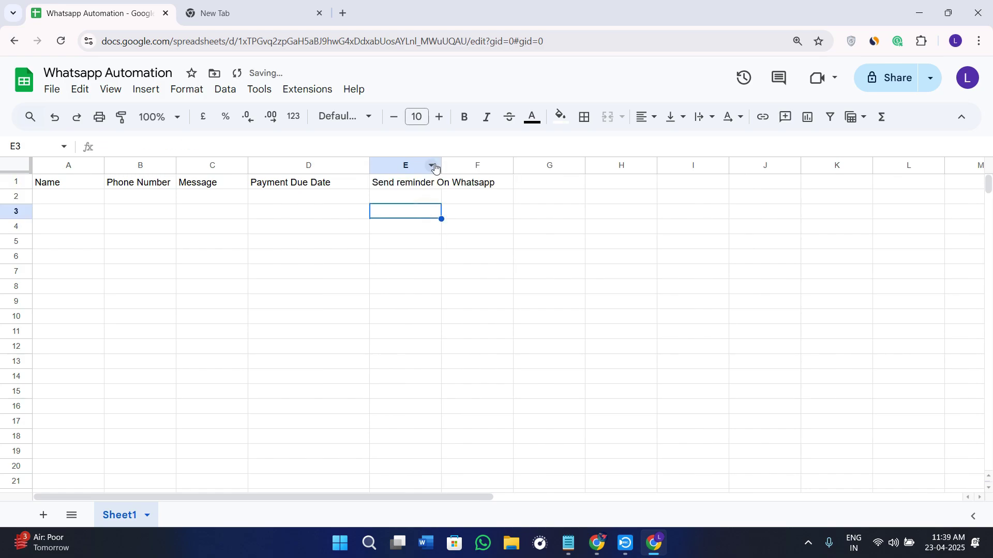
drag(514, 166, 514, 165)
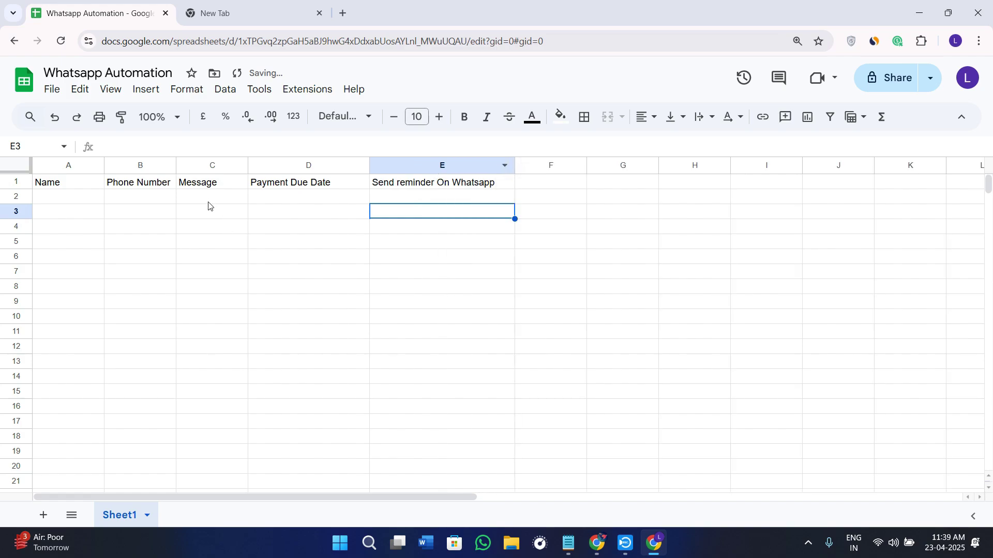
drag(175, 166, 201, 166)
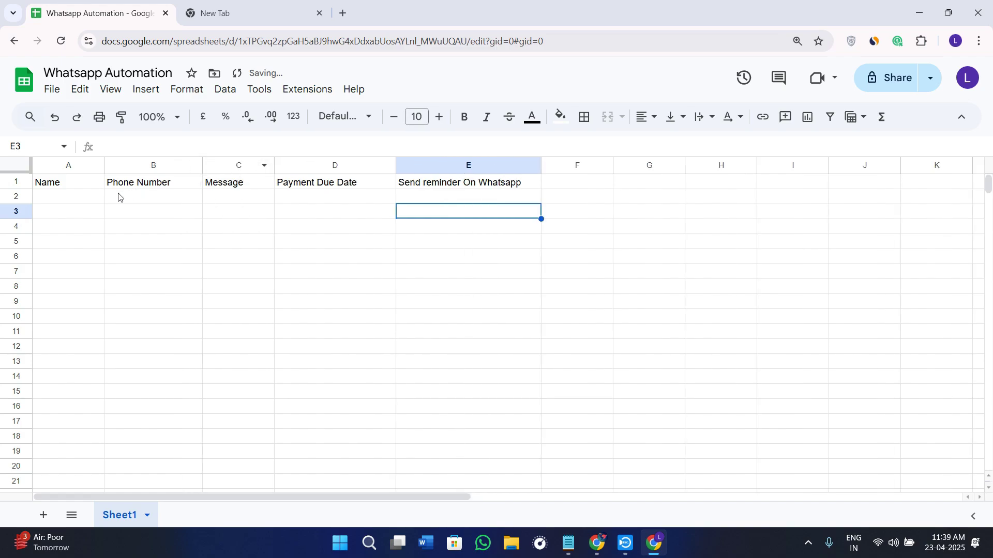
double_click(86, 194)
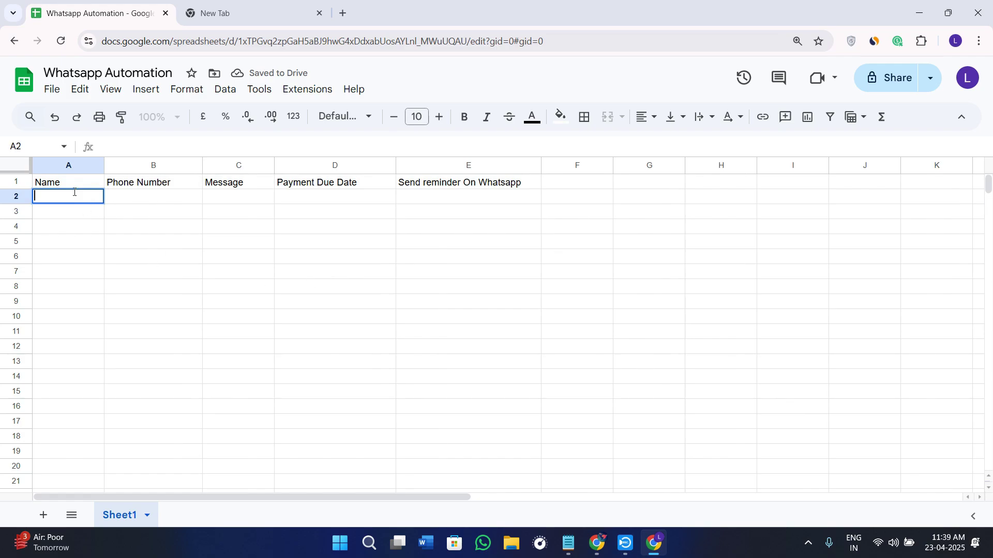
text(R)
text(ina)
click(133, 198)
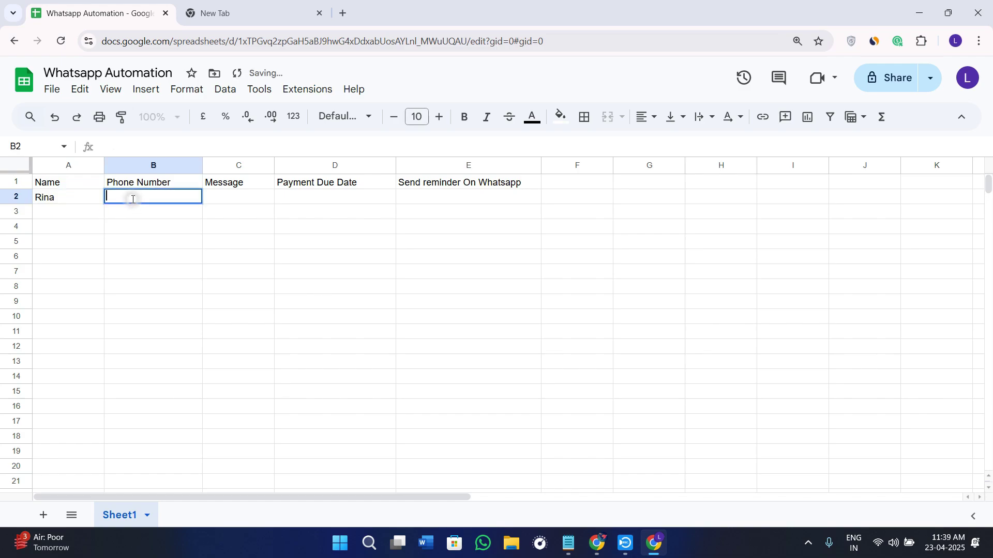
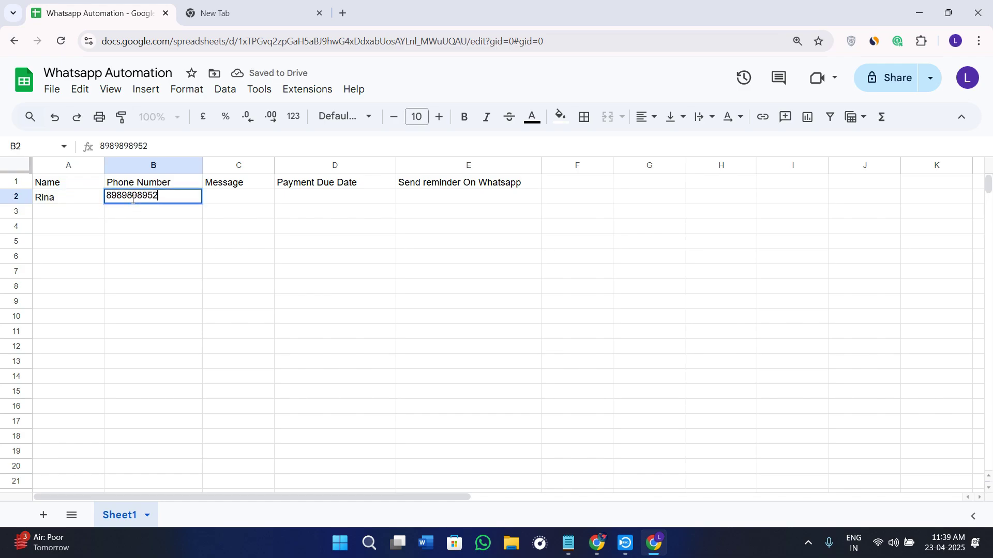
double_click(252, 199)
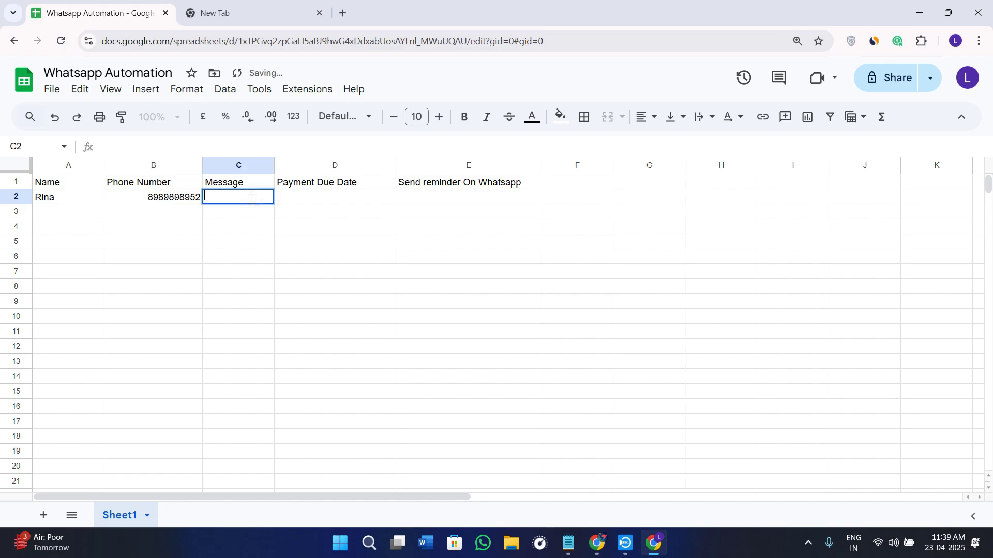
text(Hi )
text(I need you)
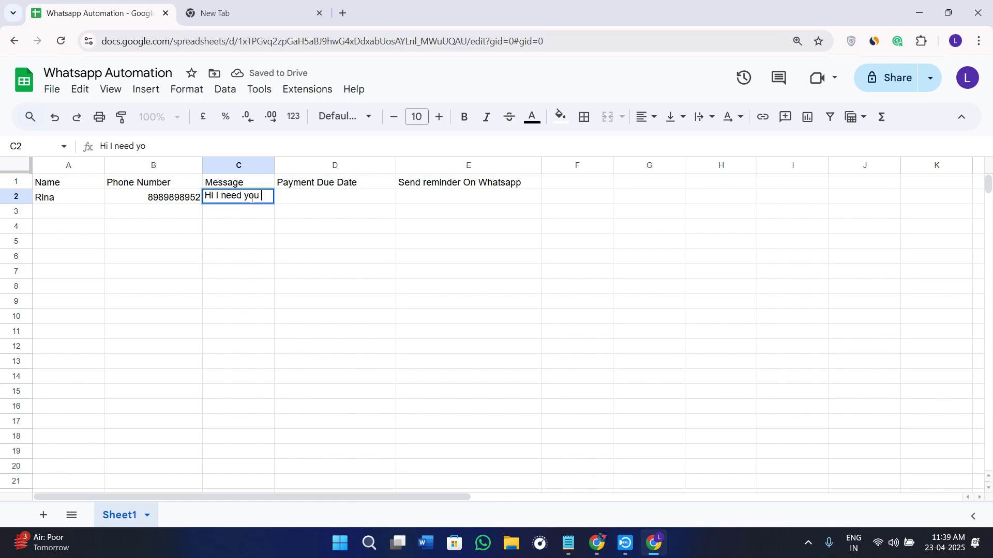
text( help)
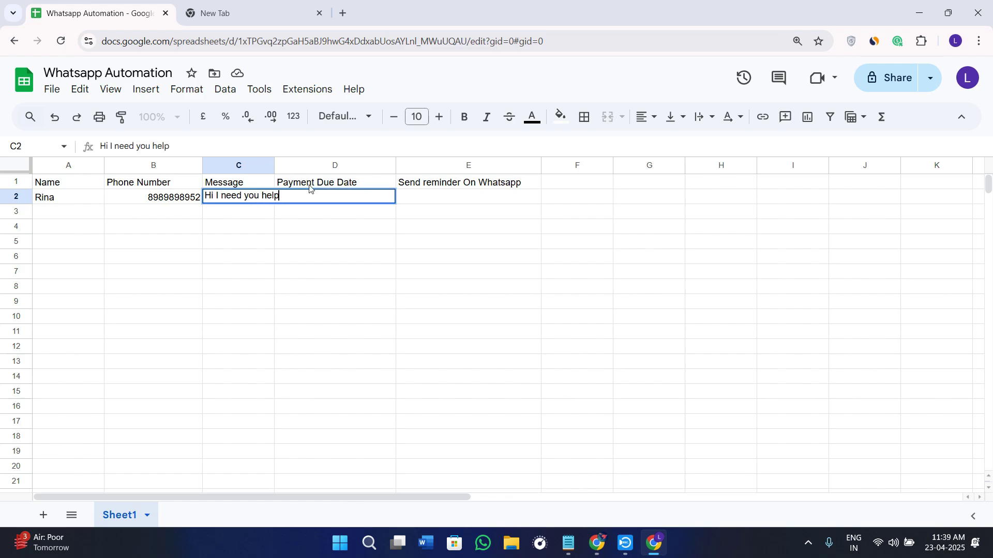
drag(274, 164, 293, 165)
click(328, 265)
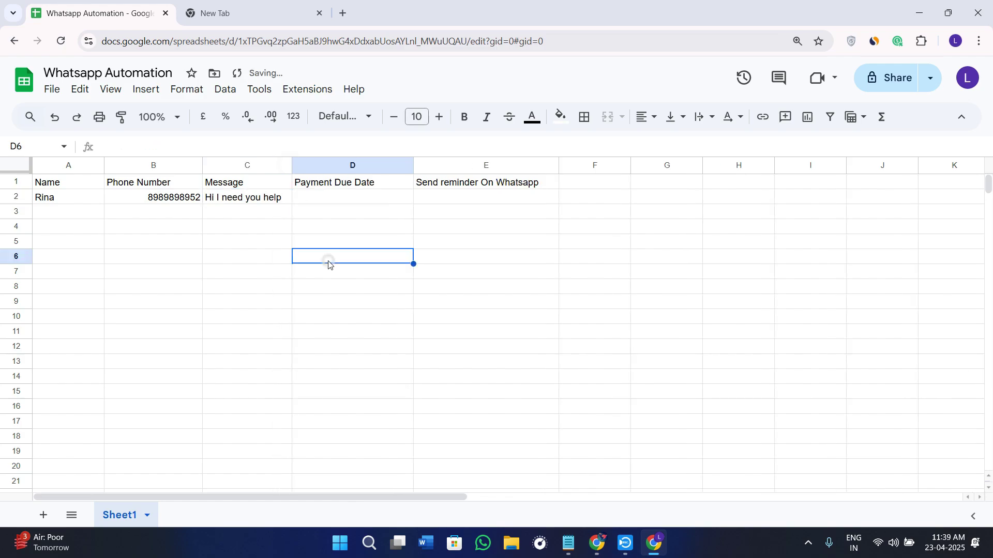
Enter due date 30-April-2025 in D2 and select cell E2
double_click(330, 190)
double_click(331, 195)
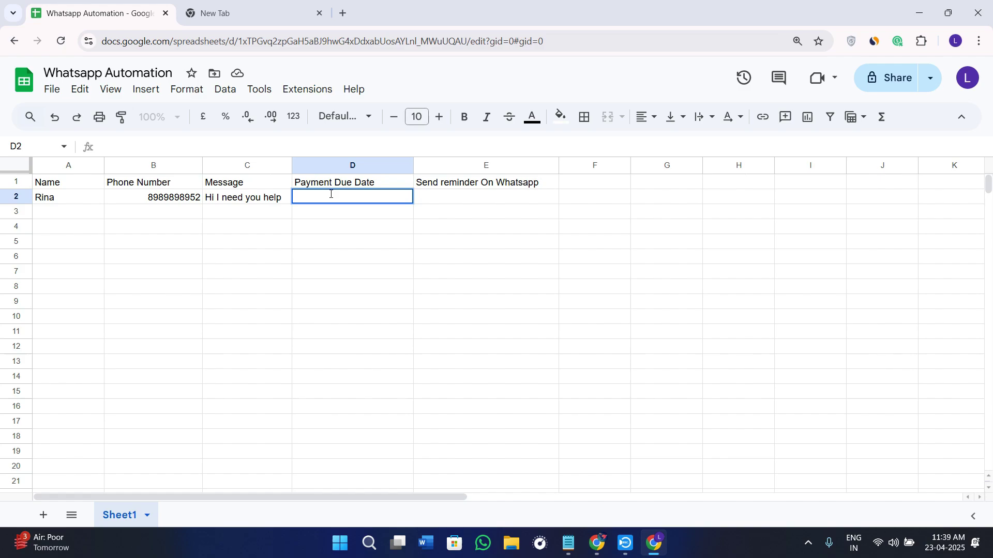
text(30-)
text(April)
text(-2025)
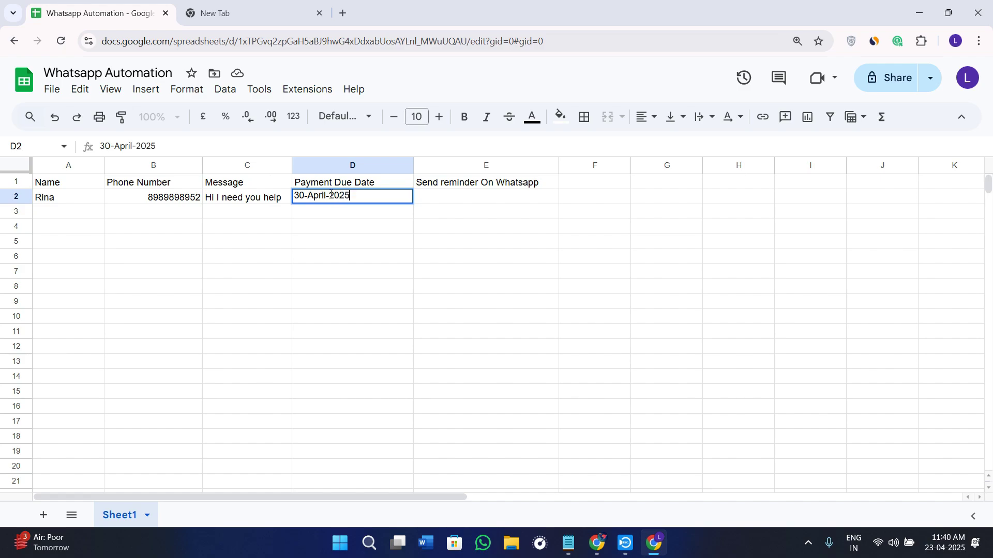
click(472, 256)
click(444, 205)
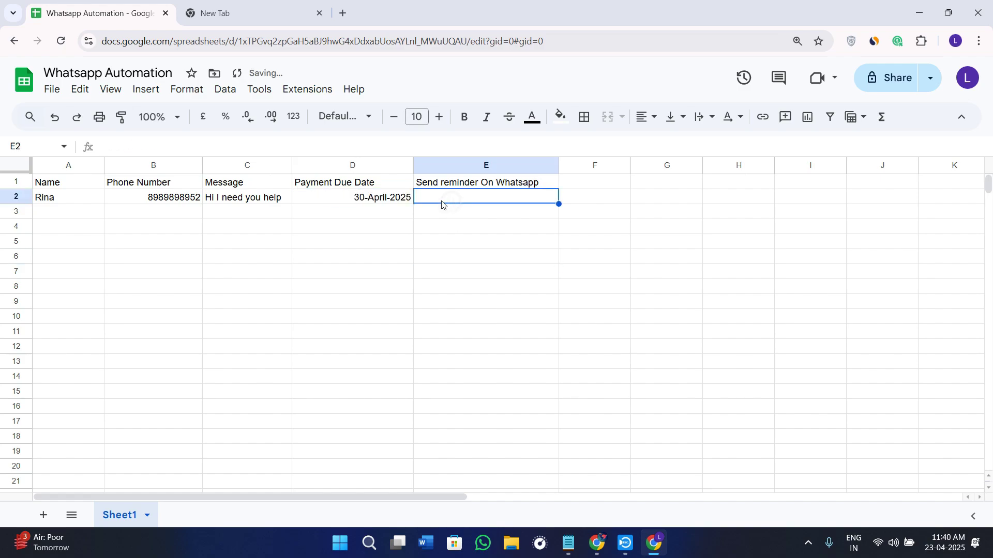
drag(462, 202, 469, 249)
click(472, 273)
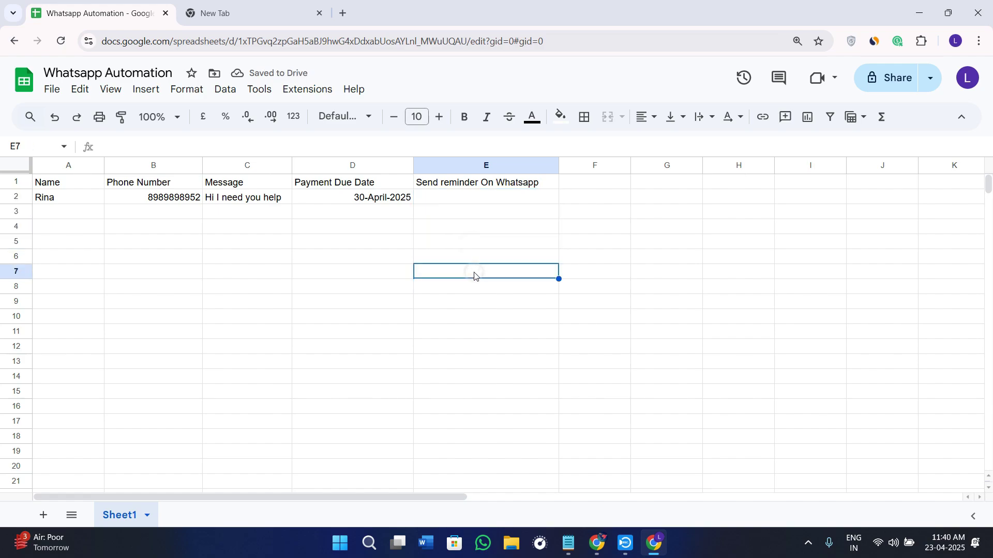
click(475, 201)
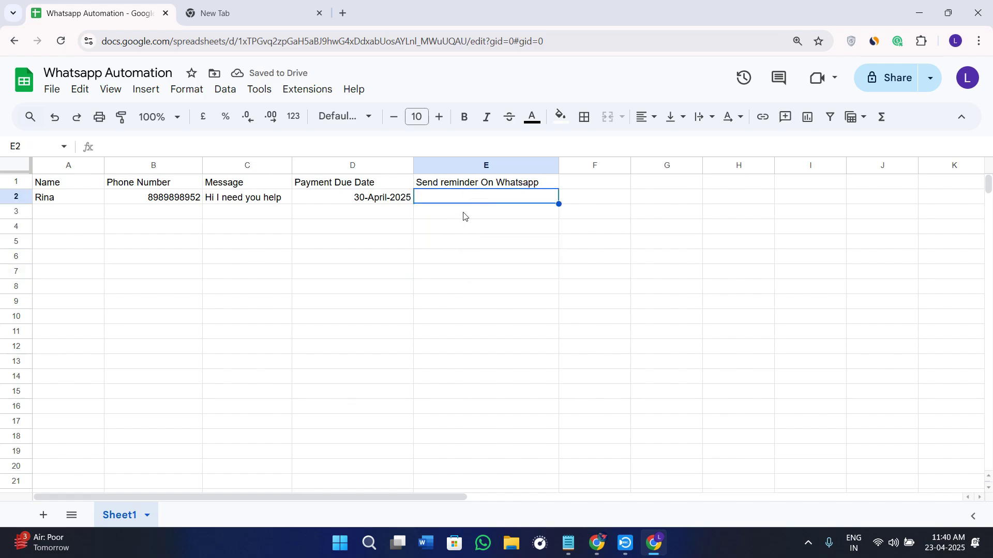
Open a bound Apps Script project, dismissing the cookie notice and project tip
click(297, 89)
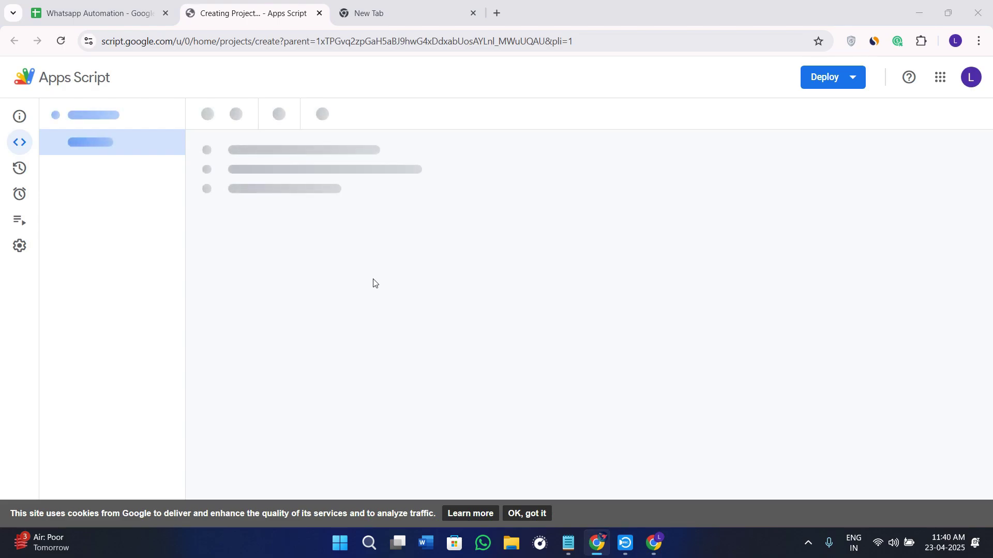
click(536, 514)
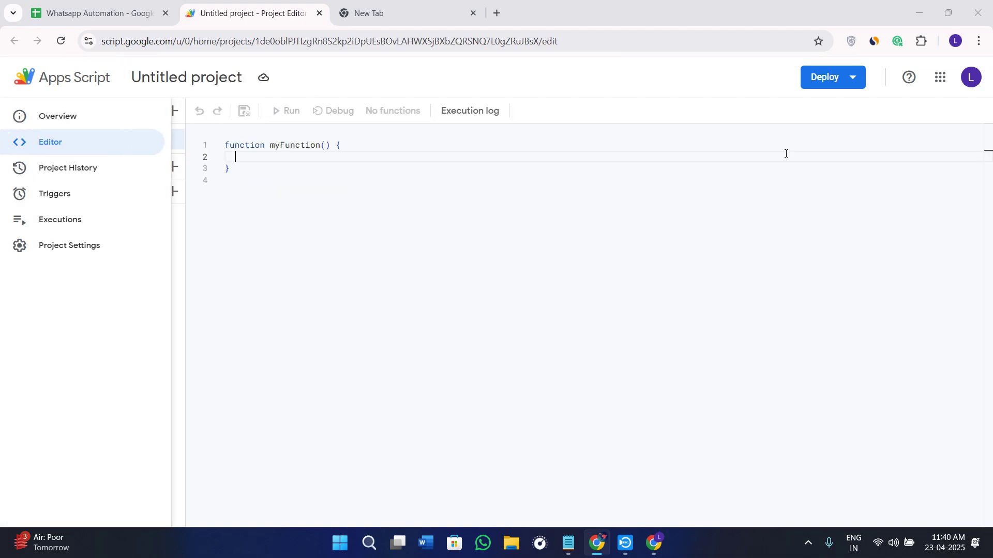
click(382, 128)
click(350, 210)
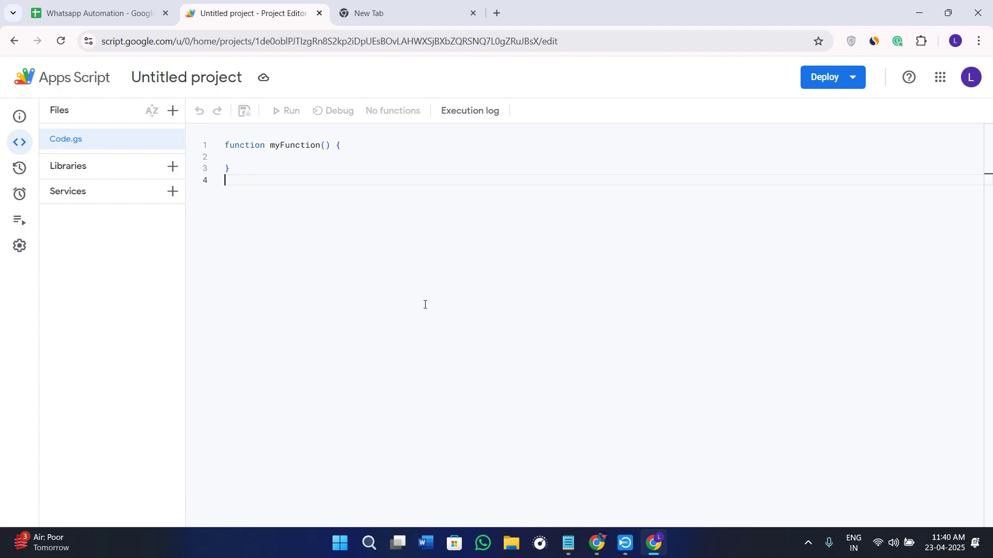
Replace the default myFunction code with the pasted WhatsApp link script
key(ctrl+a)
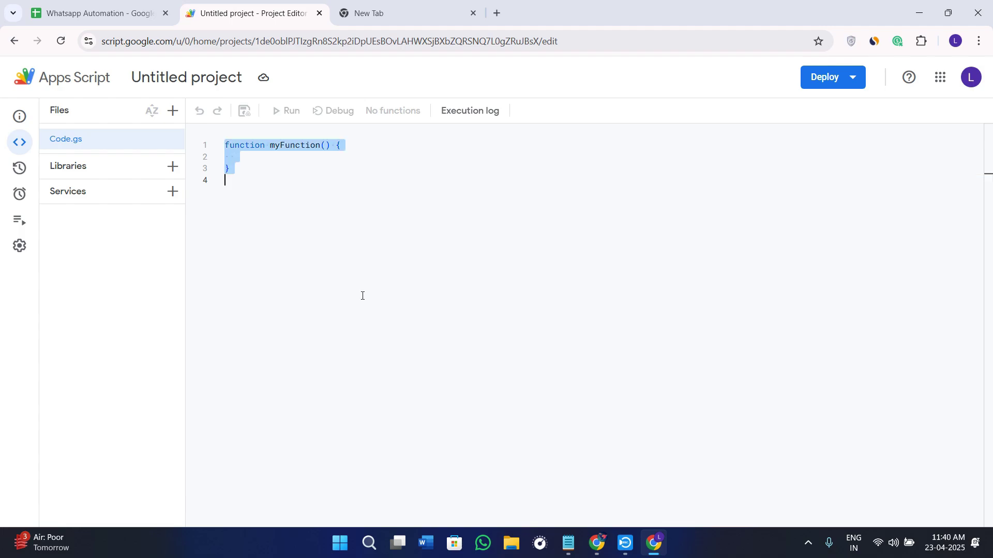
key(Delete)
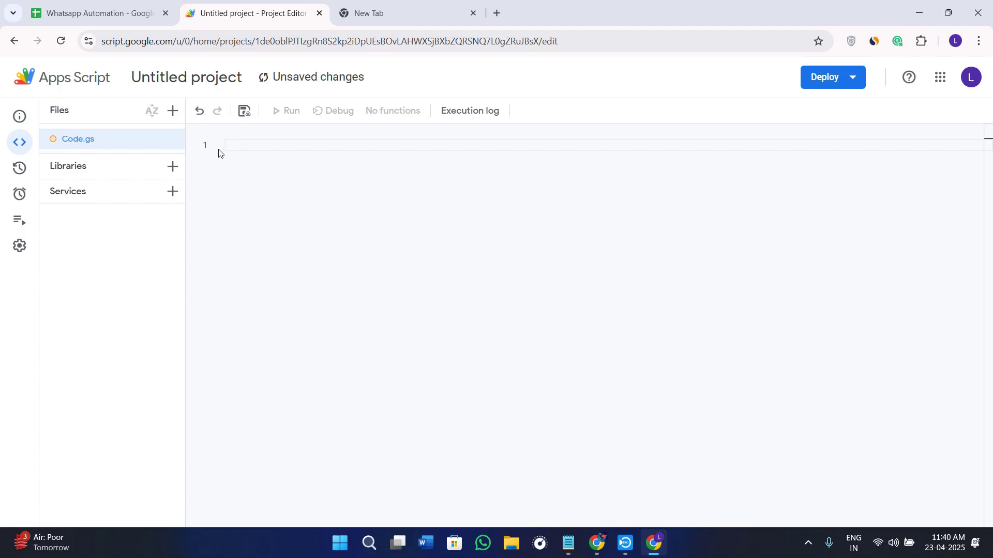
text(function createWhatsAppHyperlink() {   var sheet = SpreadsheetApp.getActiveSpreadsheet().getActiveSheet();   var lastRow = sheet.getLastRow();   var dataRange = sheet.getRange(2, 1, lastRow - 1, 4); // Assuming data starts from row 2 and you have 4 columns (A, B, C, D)     var data = dataRange.getValues();   var whatsappLinks = [];     for (var i = 0; i < data.length; i++) {     var phoneNumber = data[i][1]; // Assuming phone numbers are in column B (index 1)     var message = data[i][0] + " - " + data[i][2] + " - " + data[i][3]; // Merge data from columns A, C, and D     var whatsappLink = "https://api.whatsapp.com/send?phone=" + phoneNumber + "&text=" + encodeURIComponent(message);     var displayText = "click to send"; // The text you want to display as the hyperlink     var hyperLinkFormula = '=HYPERLINK("' + whatsappLink + '", "' + displayText + '")';     whatsappLinks.push([hyperLinkFormula]);   }     var columnE = sheet.getRange(2, 5, whatsappLinks.length, 1); // Column E (index 5) to store the hyperlinks   columnE.setFormulas(whatsappLinks);     Logger.log("WhatsApp hyperlinks with display text have been created successfully!"); })
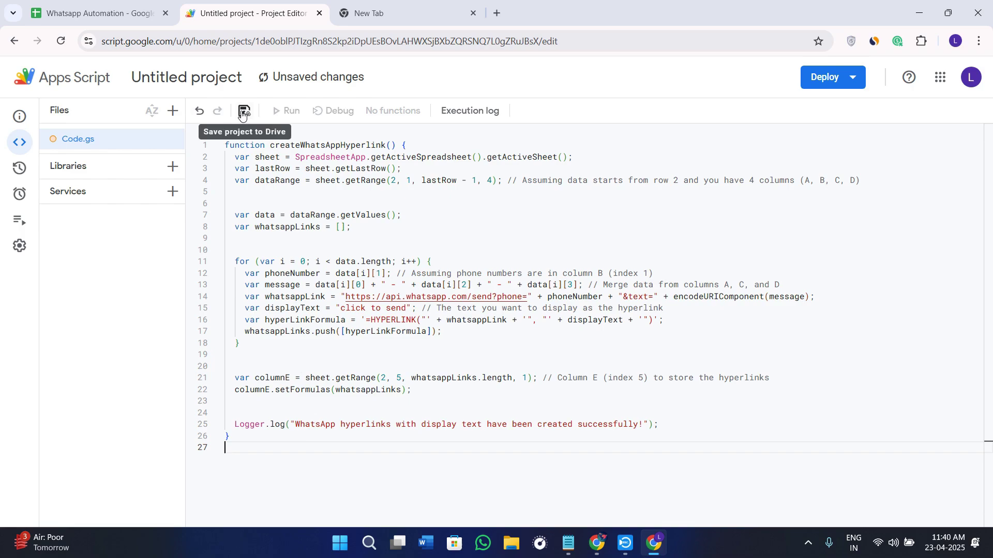
Rename the Apps Script project to 'Whapsapp Automation'
click(182, 80)
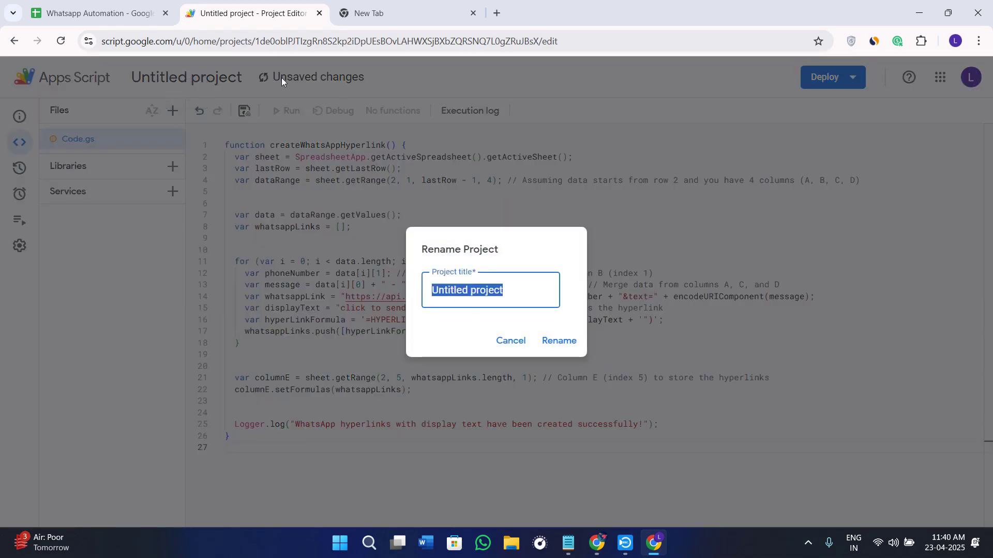
text(Whap)
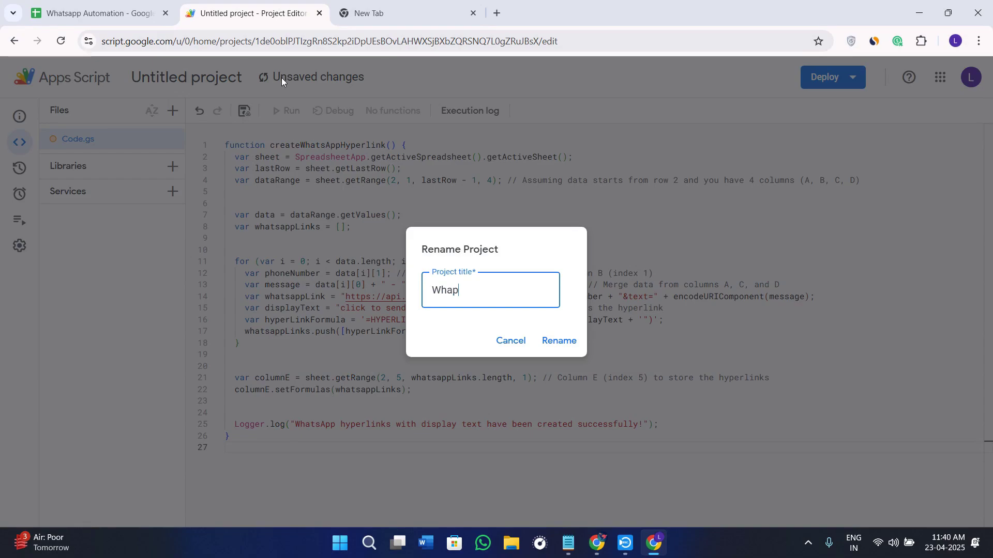
text(sapp A)
text(utomation)
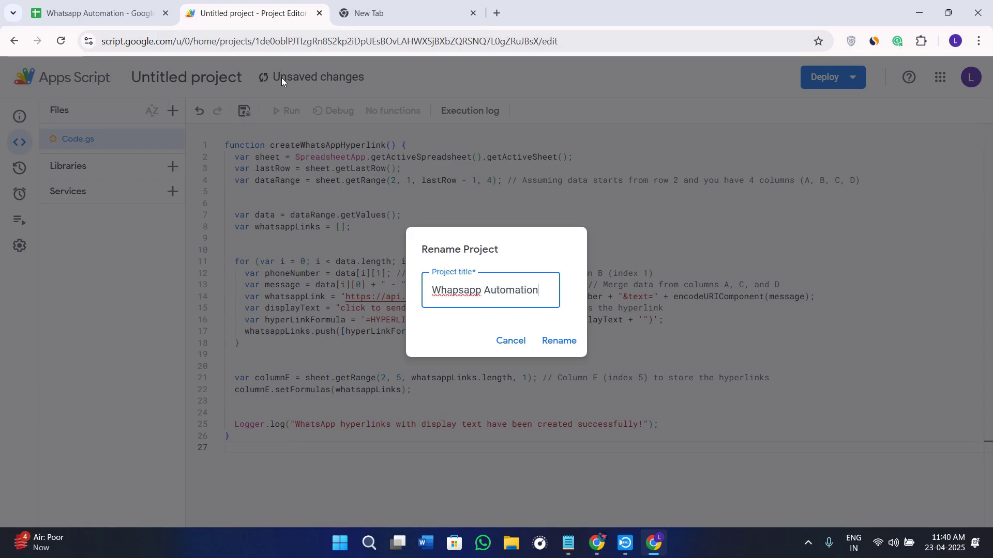
click(558, 341)
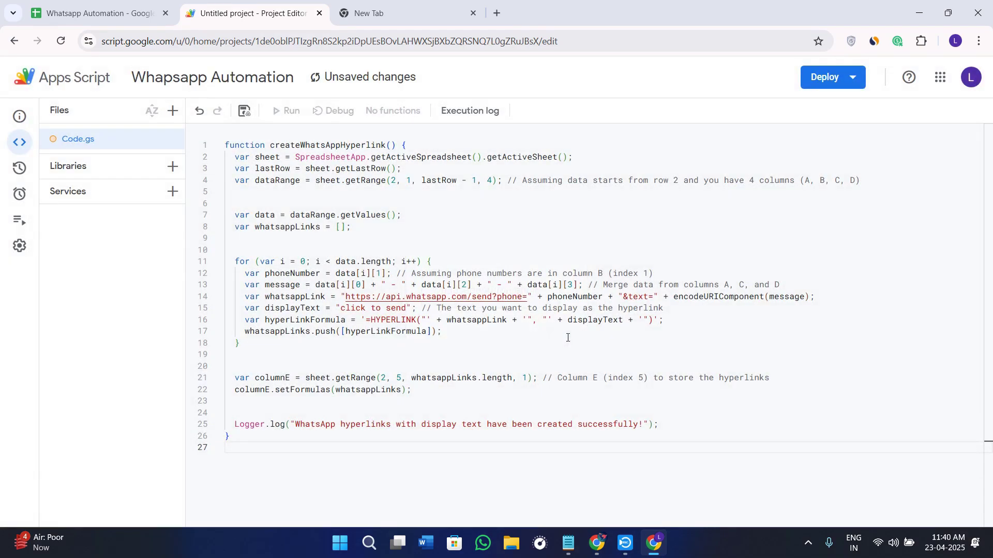
Save the project and run createWhatsAppHyperlink twice, dismissing the authorization sign-in window
click(237, 112)
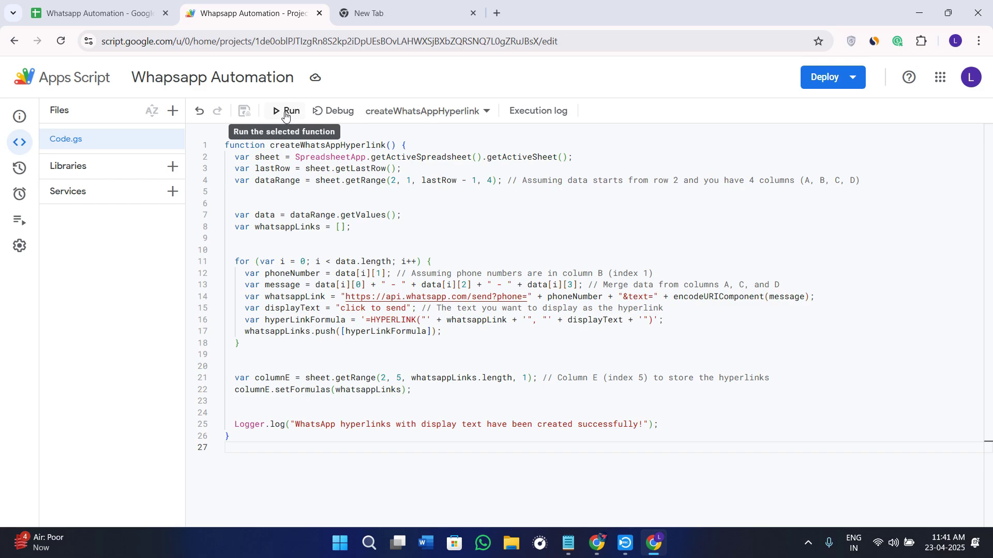
click(288, 120)
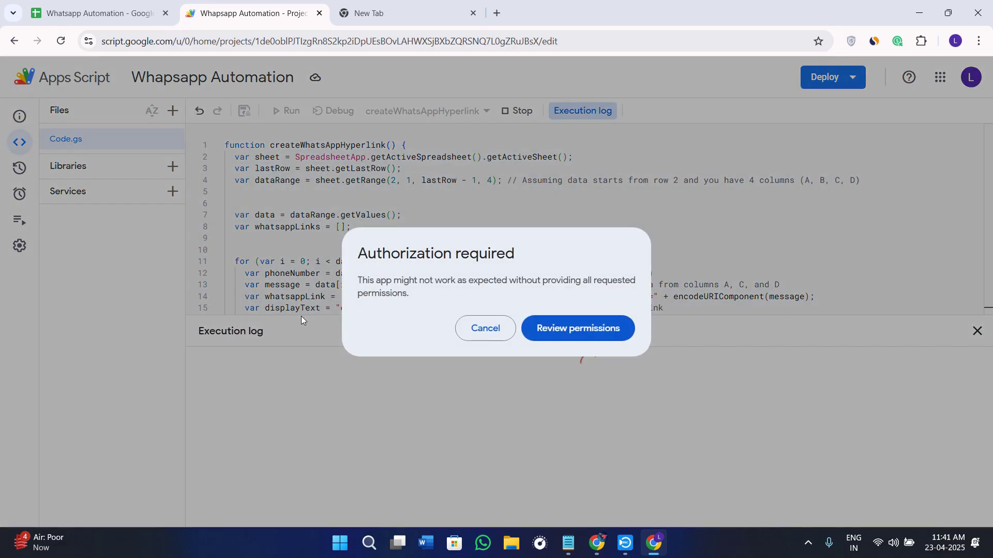
click(583, 331)
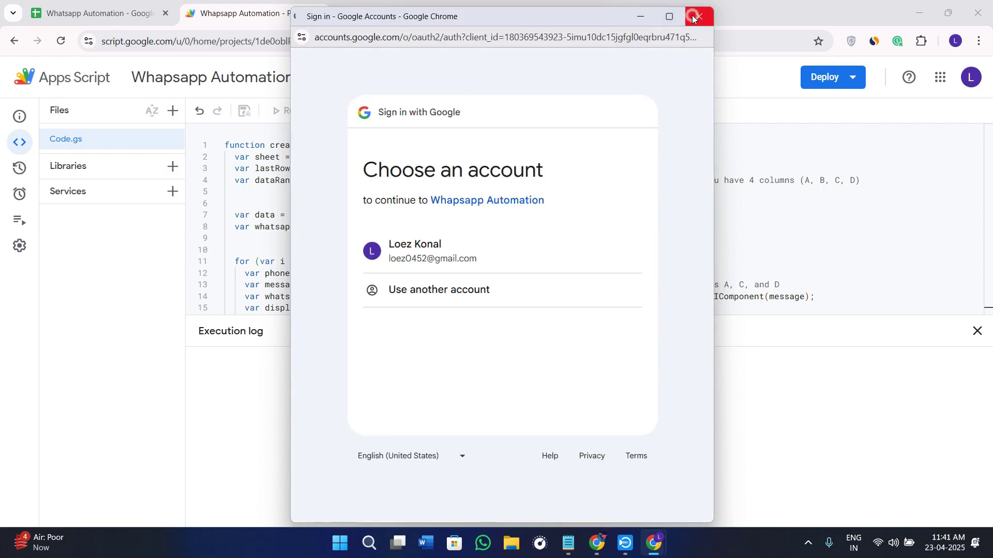
click(273, 478)
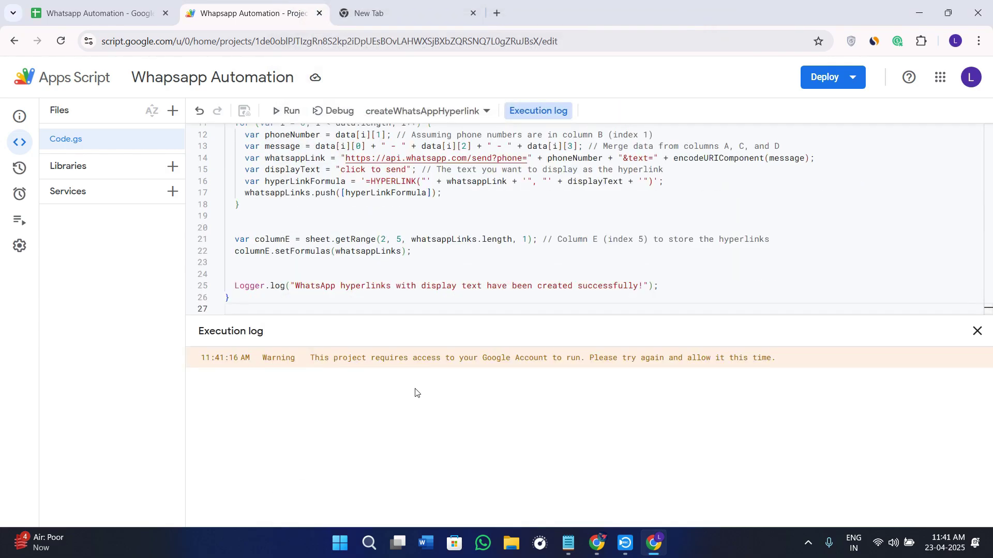
click(977, 331)
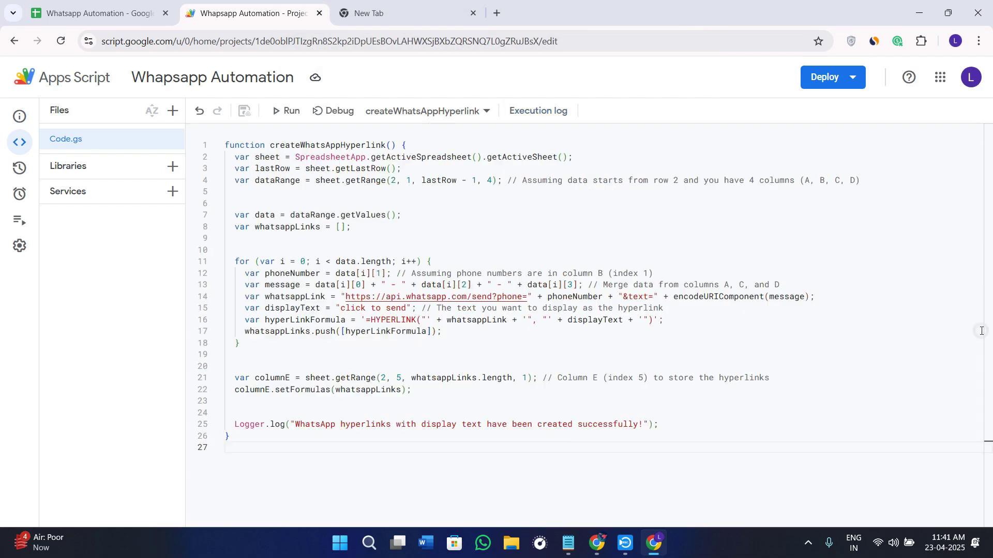
click(288, 110)
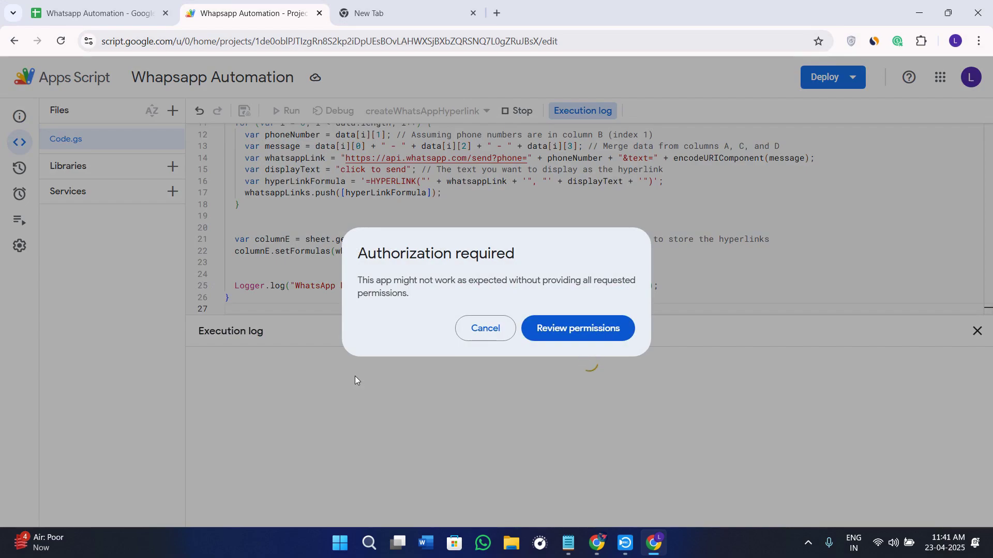
key(ctrl+shift+Tab)
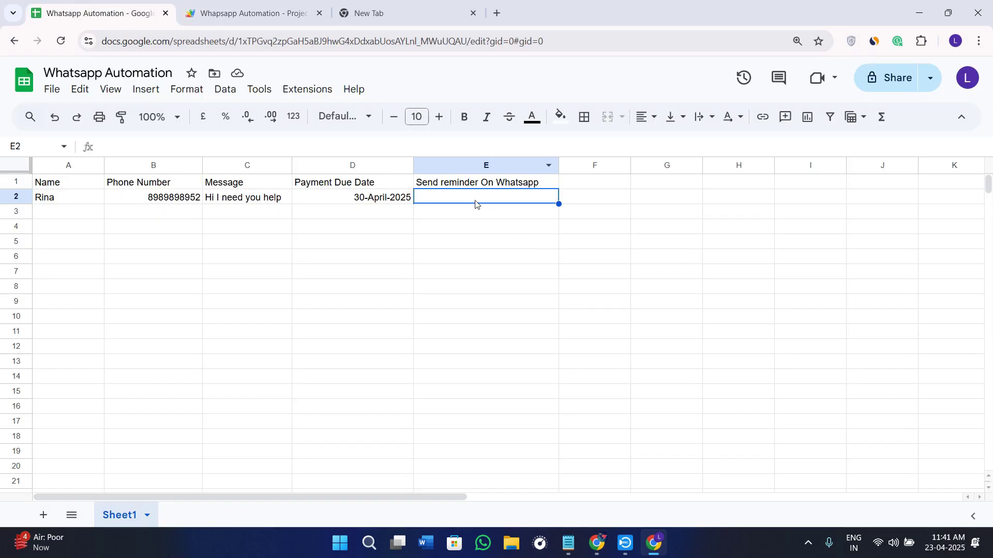
Check that cell E2 is still empty, then return to the script editor
double_click(475, 201)
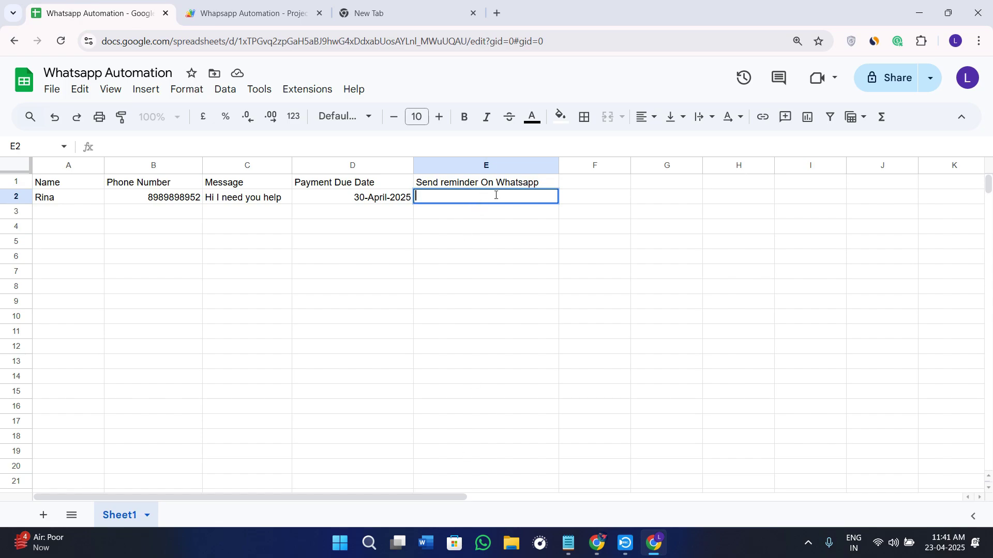
click(214, 13)
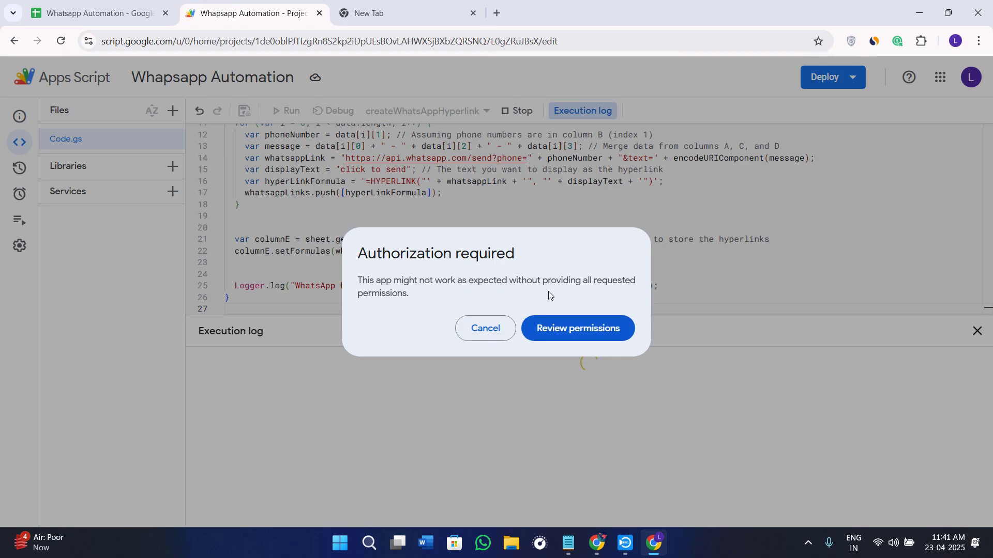
Review permissions with the Google account, close the unverified-app warning, and return to the sheet
click(557, 324)
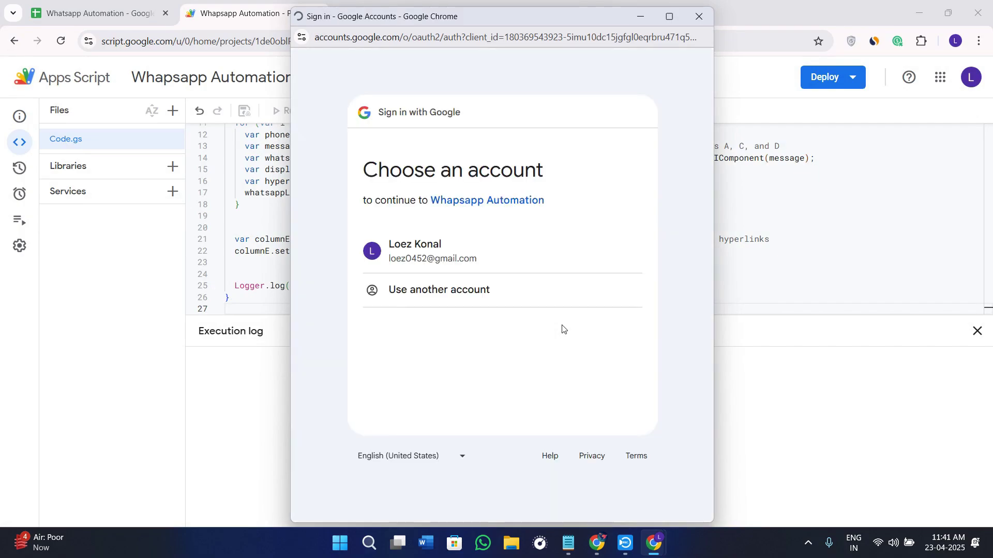
click(459, 258)
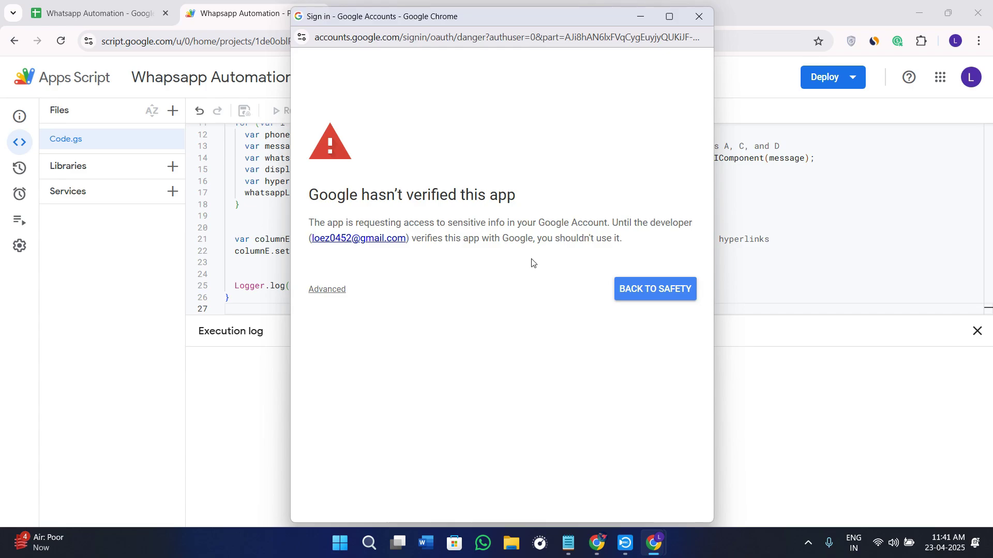
click(699, 16)
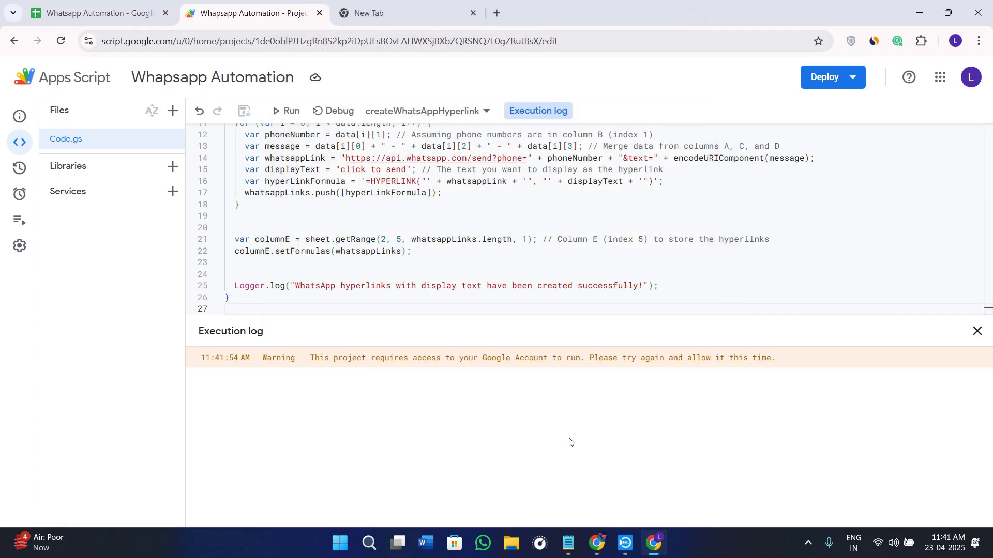
click(80, 13)
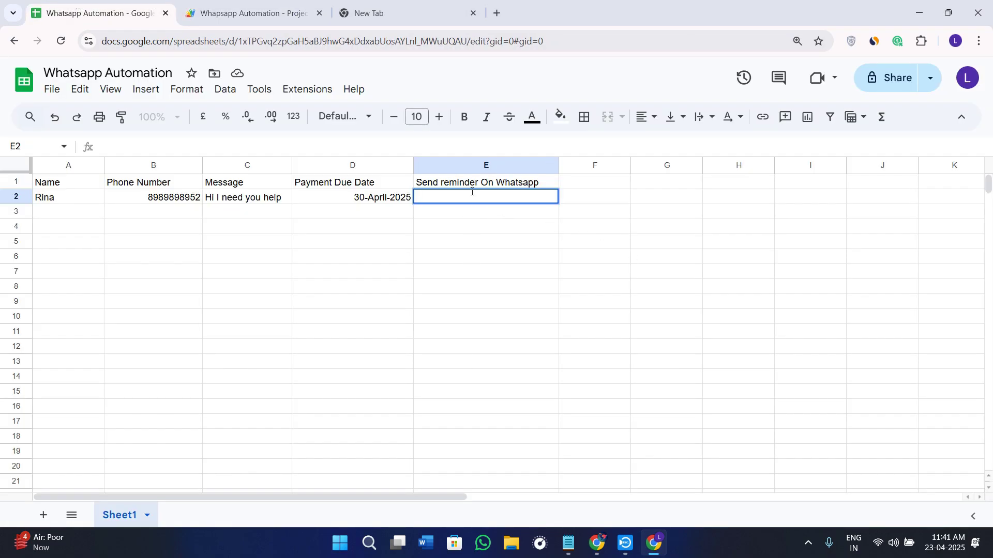
Search 'whatsapp' in the blank new tab and open the WhatsApp Web login page
click(416, 11)
click(417, 44)
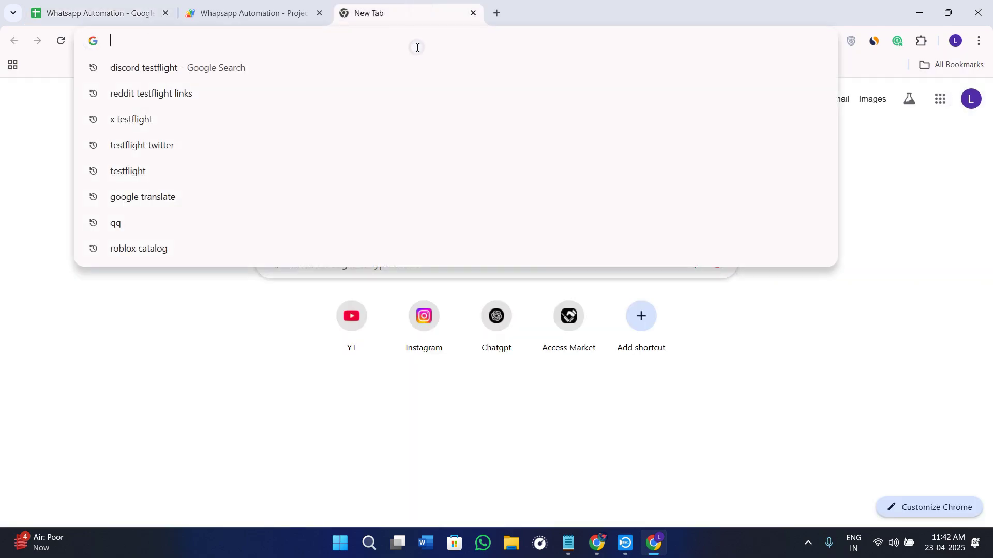
text(what)
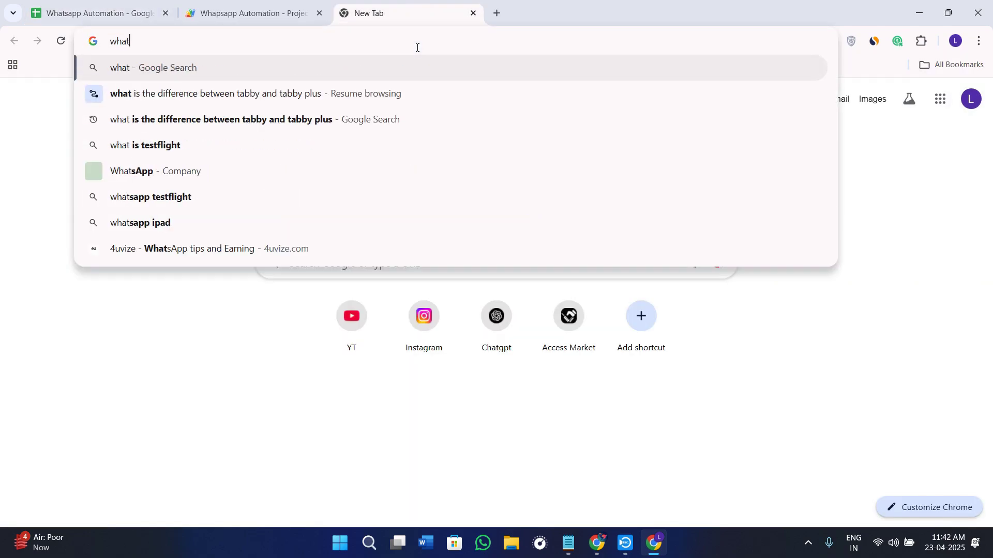
text(sa)
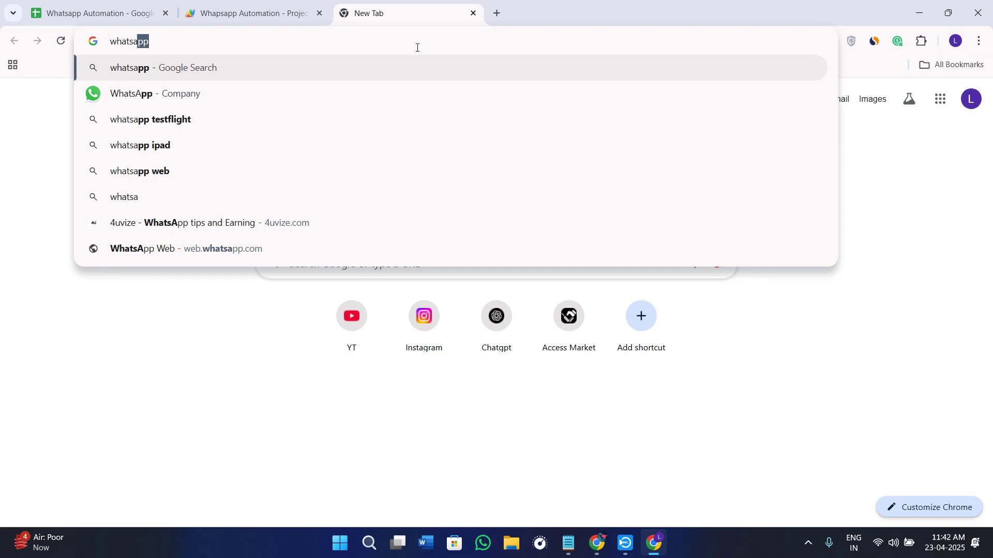
text(pp)
key(Return)
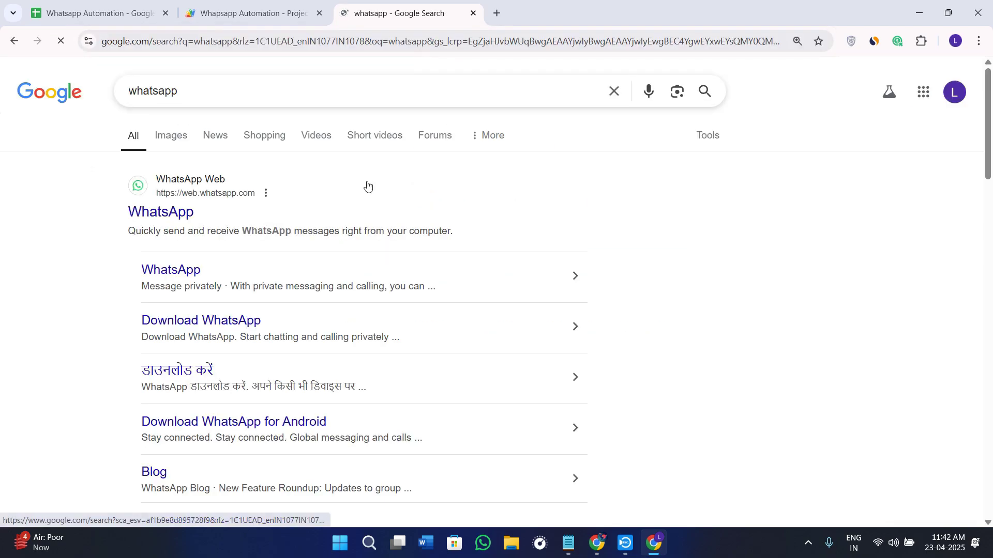
click(149, 213)
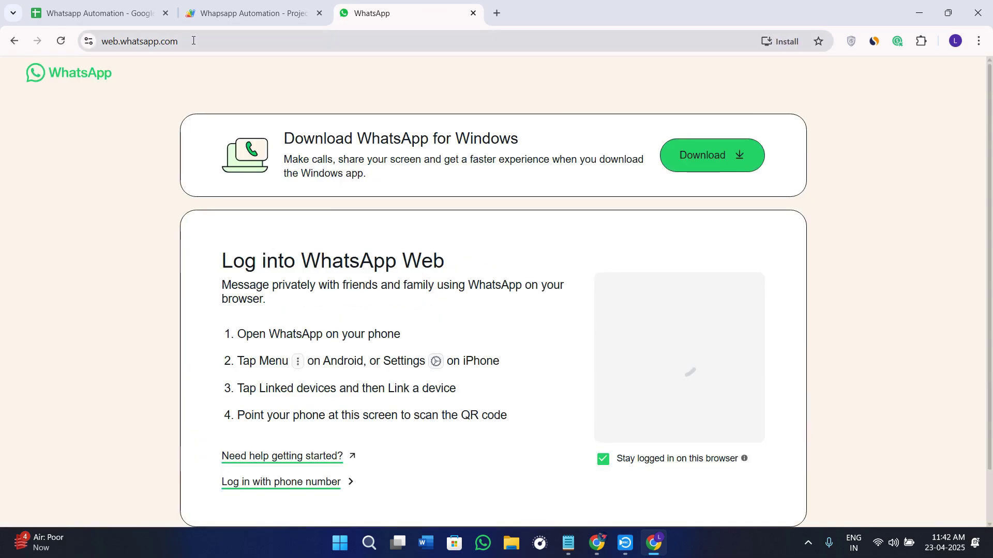
Select the WhatsApp Web page address, then return to the spreadsheet tab
click(193, 40)
drag(206, 43, 131, 55)
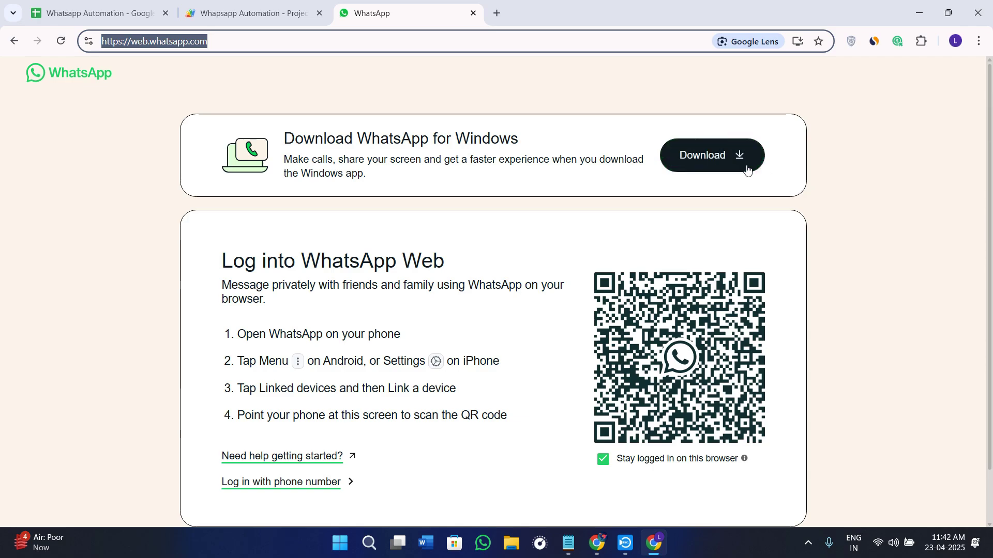
click(87, 3)
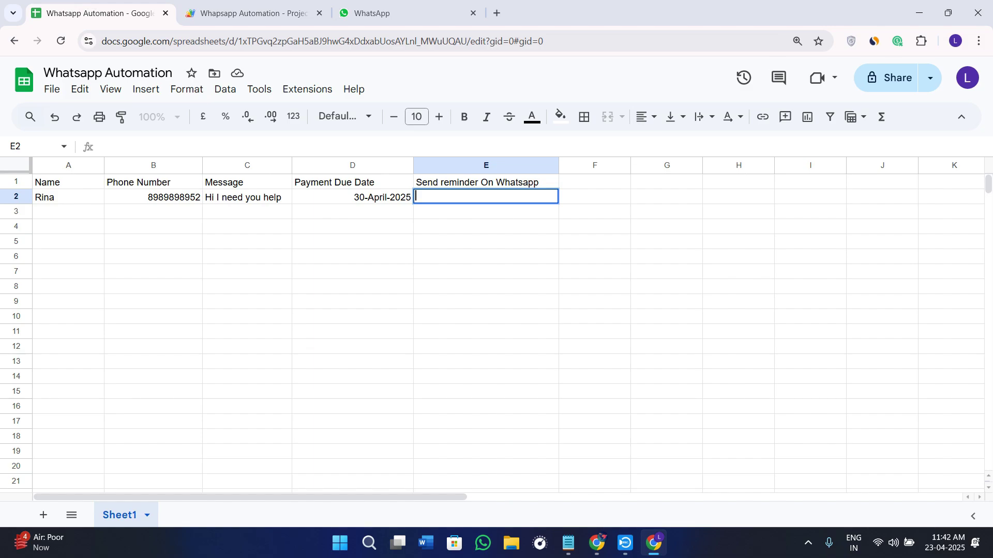
key(alt+Tab)
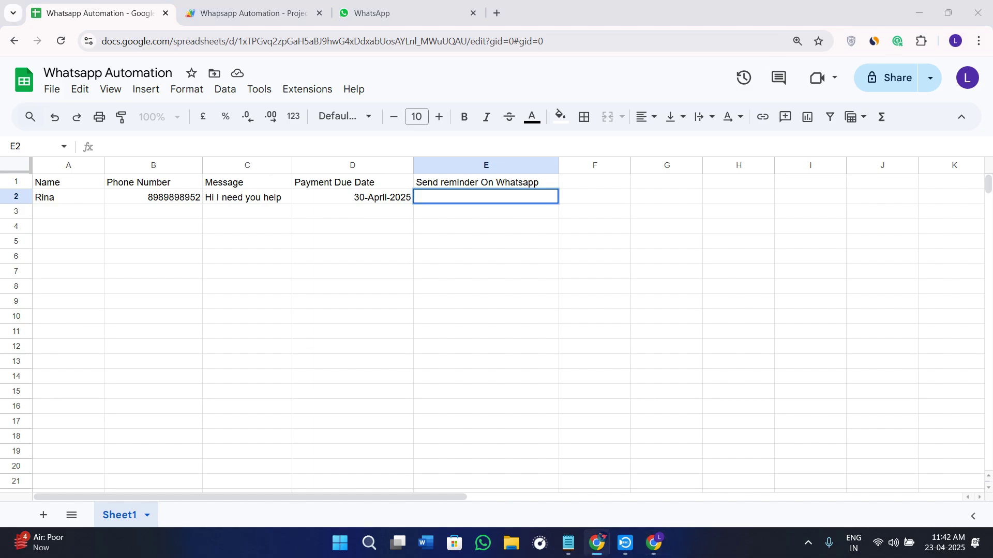